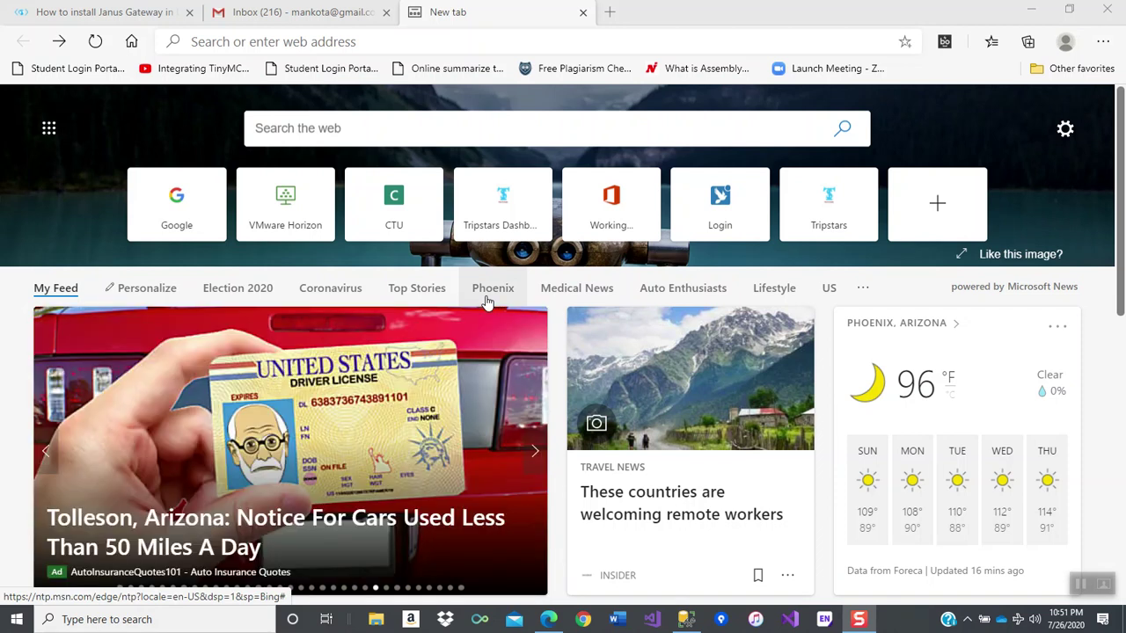
left_click(379, 44)
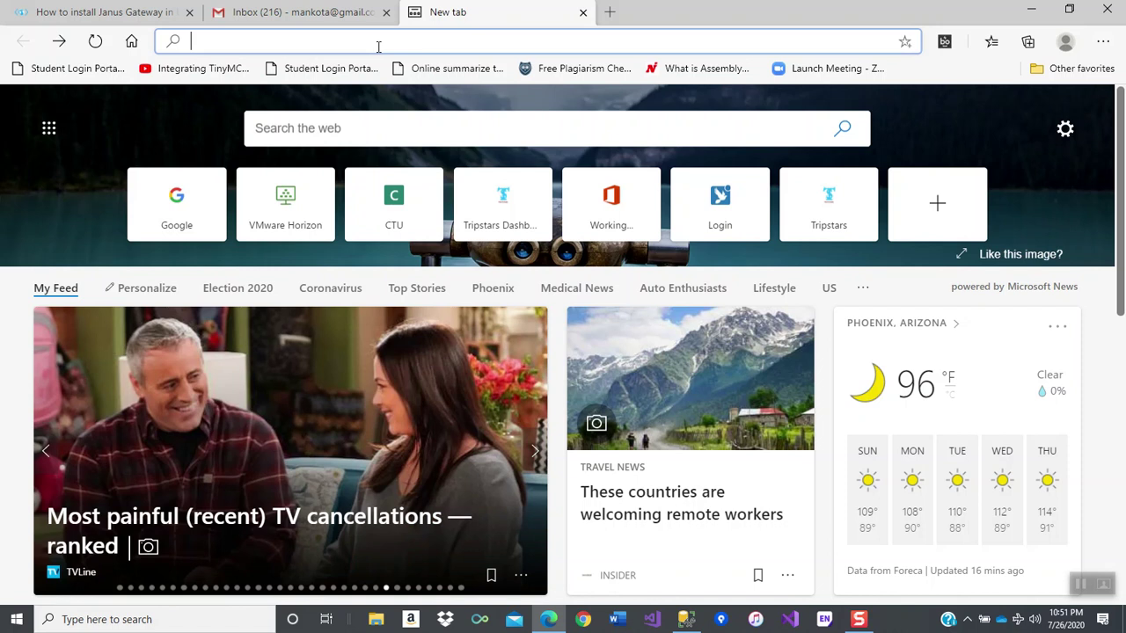
type("www.")
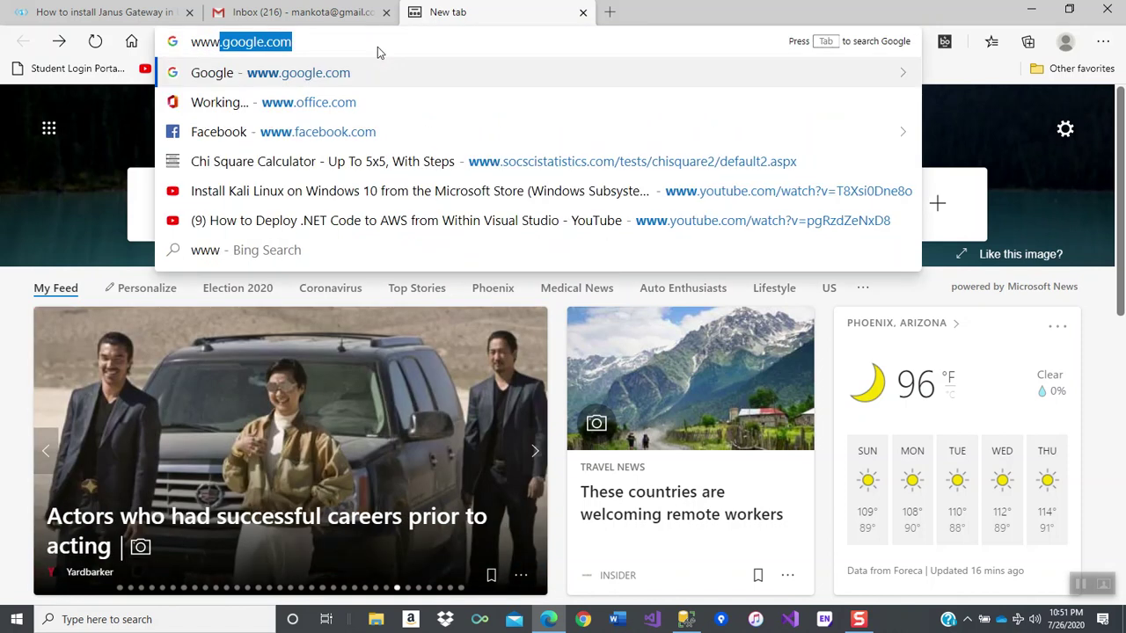
type("travel")
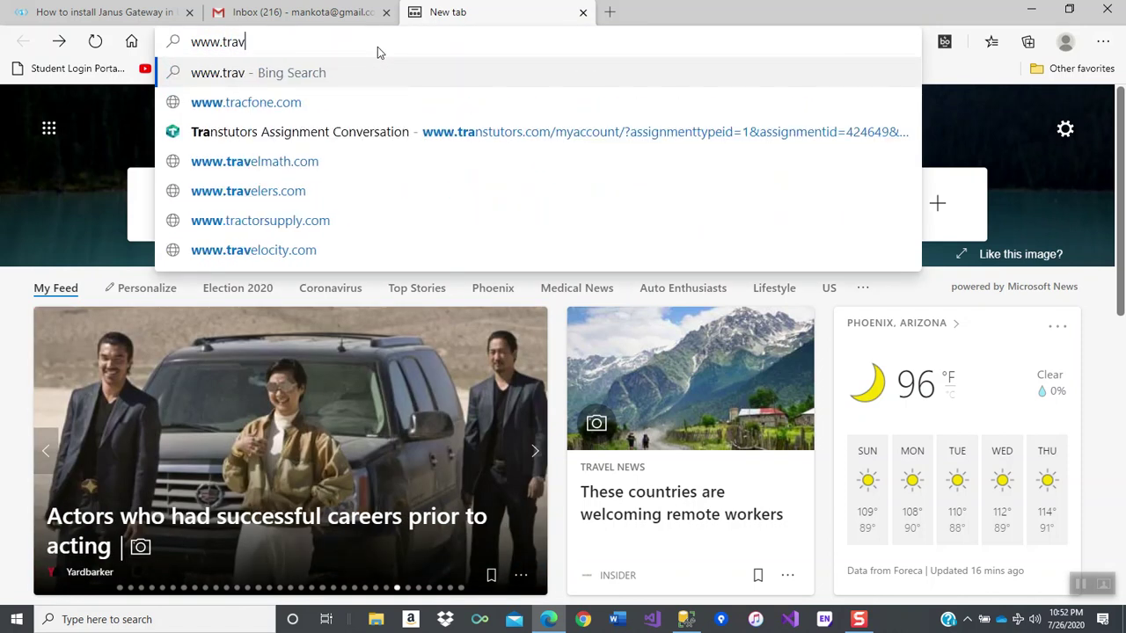
key("BackSpace")
type(".gov")
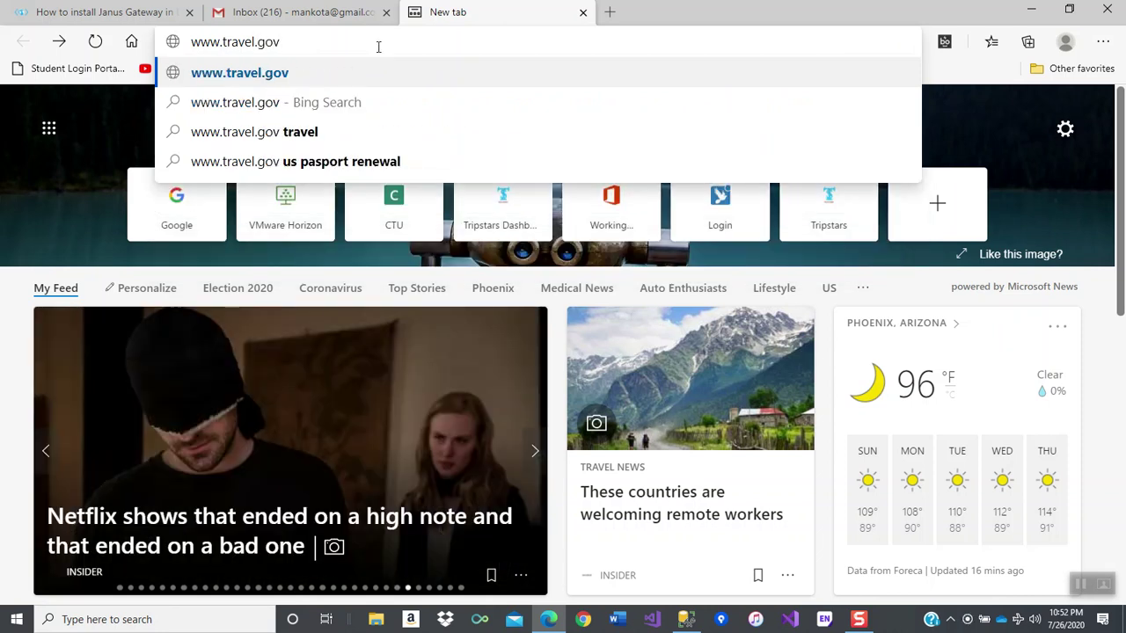
type(".sl")
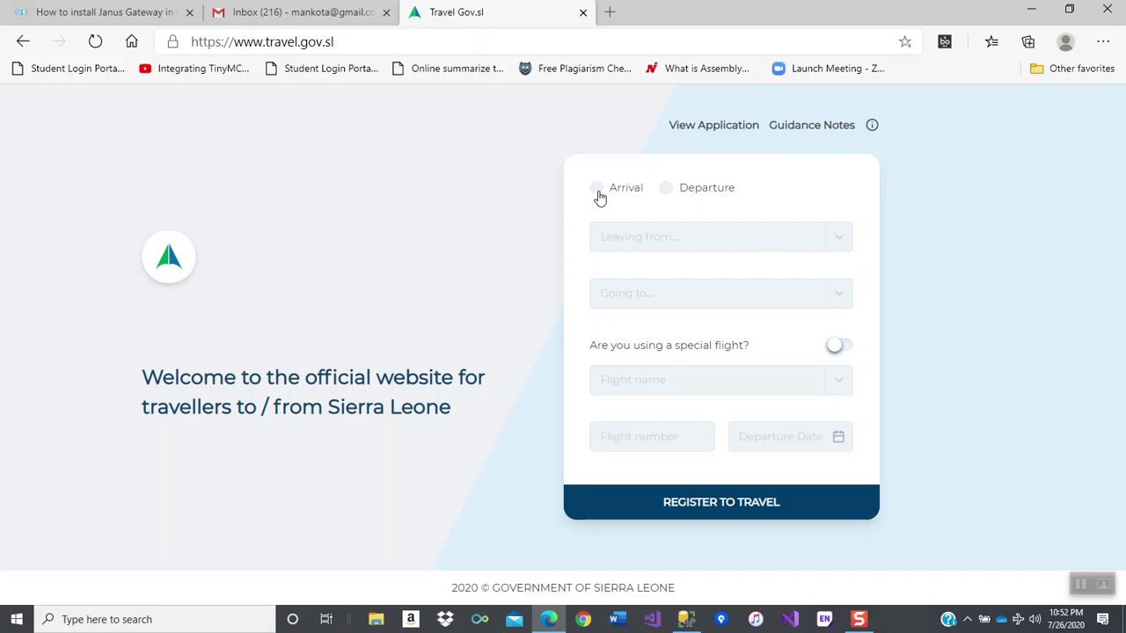
- Choose Arrival as the trip type, leaving from United Kingdom
left_click(598, 195)
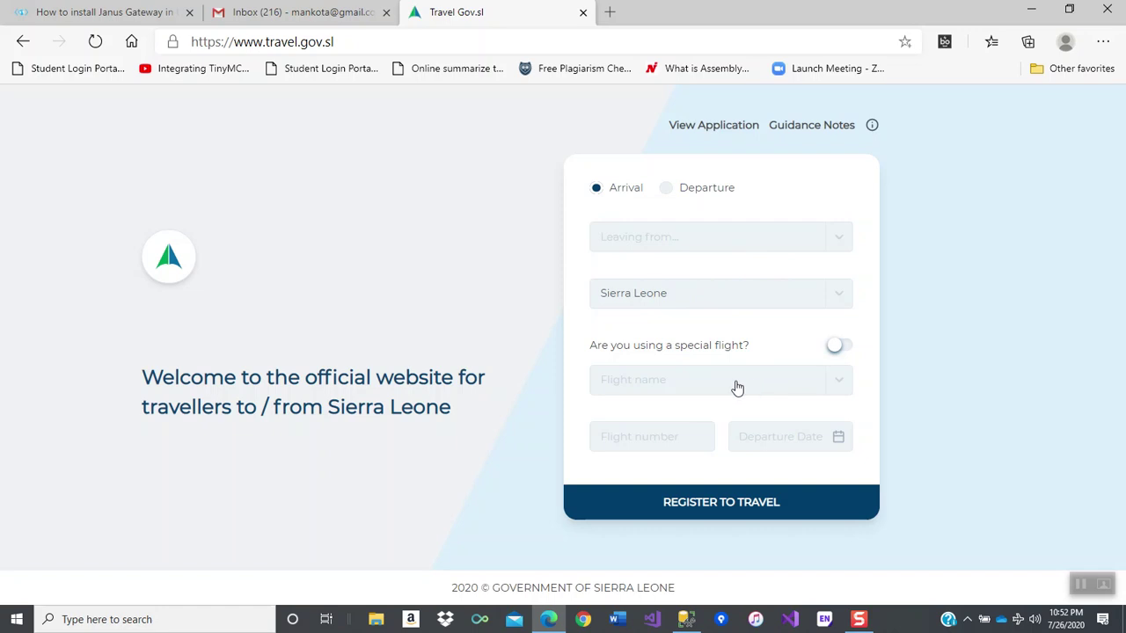
left_click(817, 249)
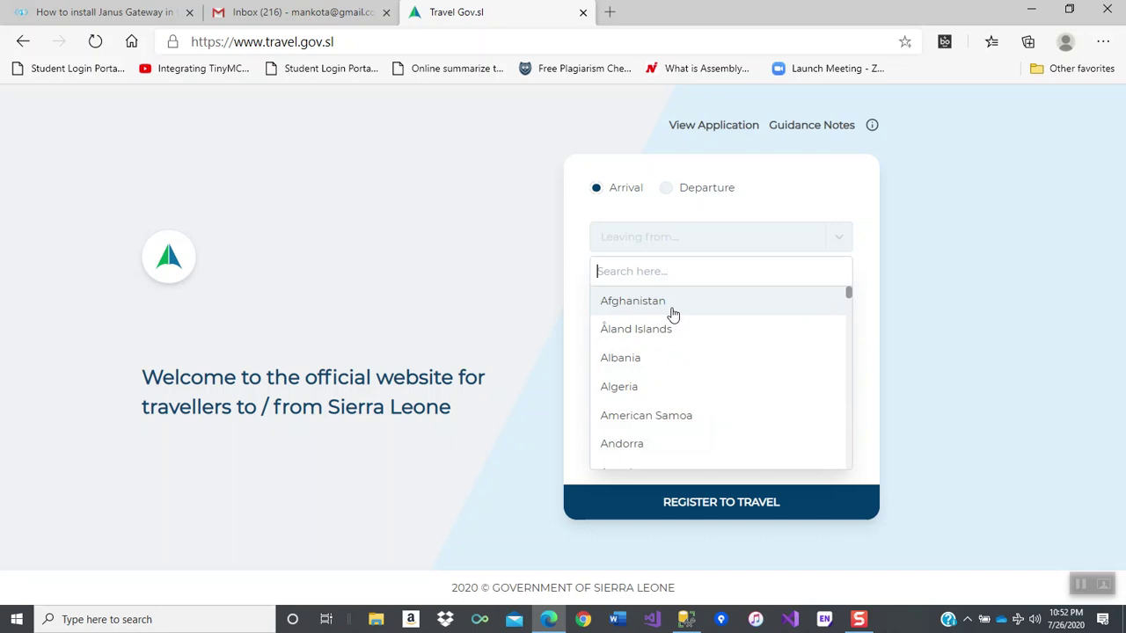
type("United")
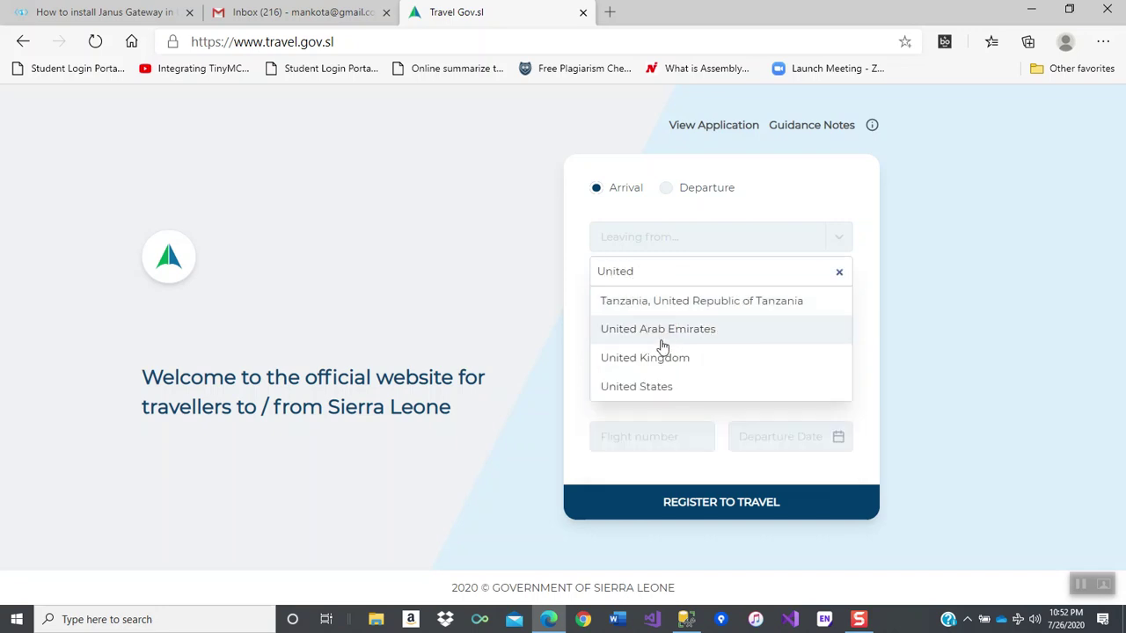
left_click(652, 364)
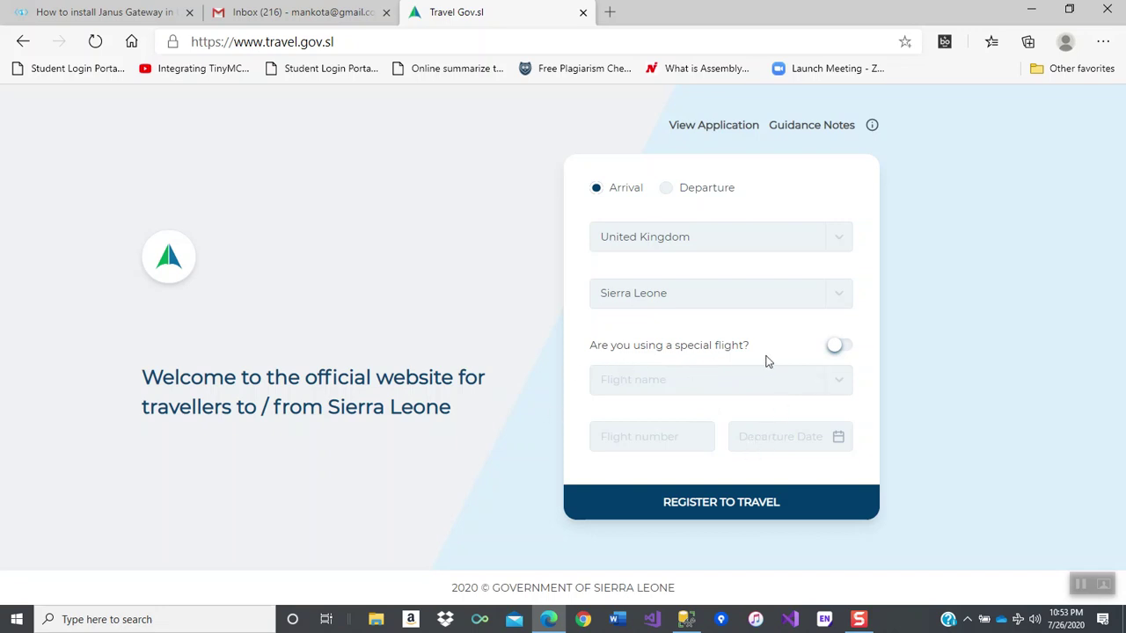
- Enter KLM flight KL 15689 departing 29 August 2020 and register to travel
left_click(661, 387)
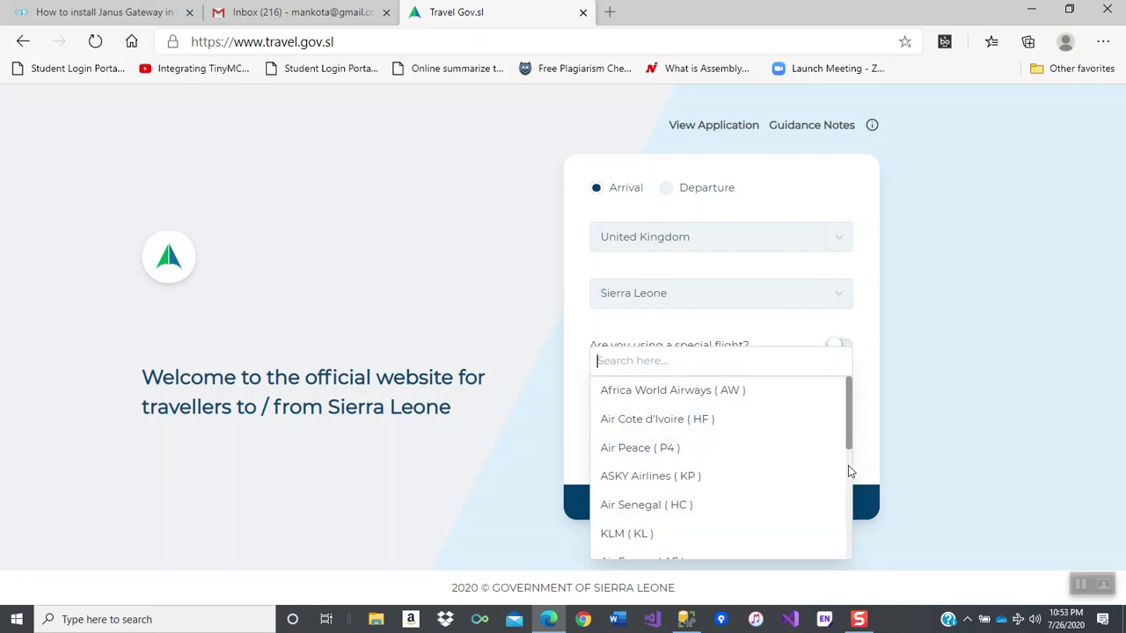
left_click(618, 534)
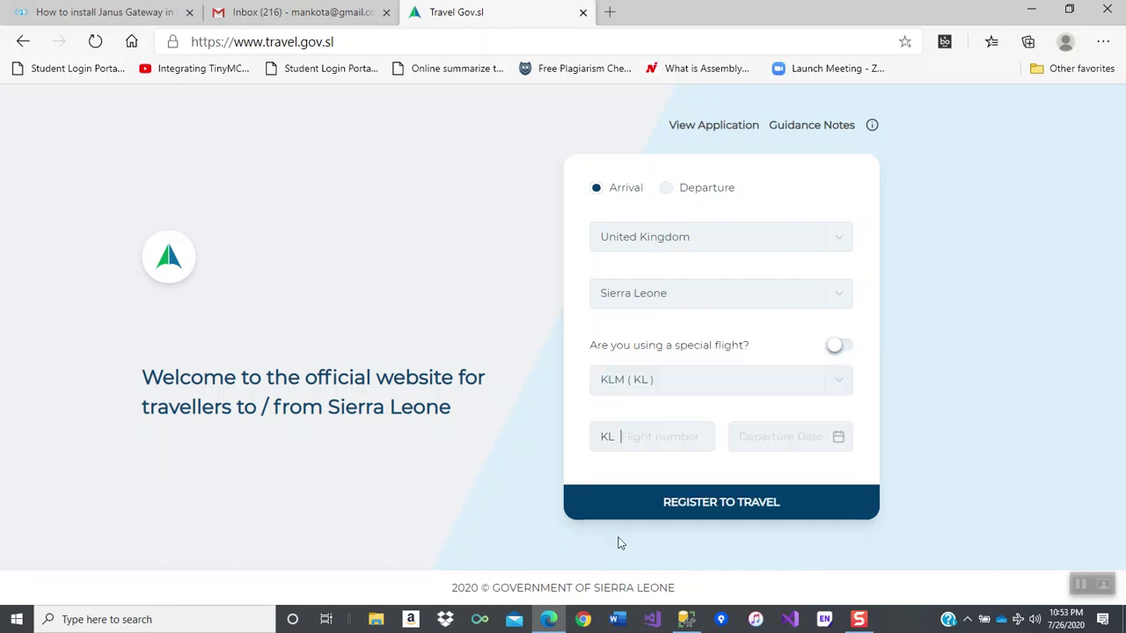
left_click(683, 428)
type("15689")
left_click(774, 446)
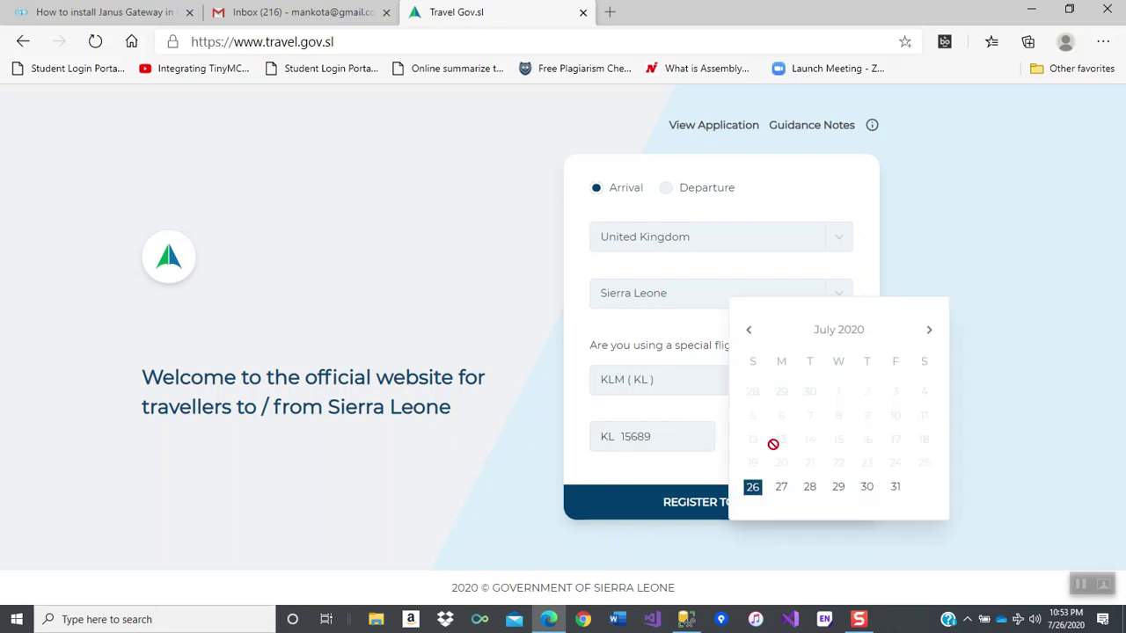
left_click(928, 331)
left_click(924, 486)
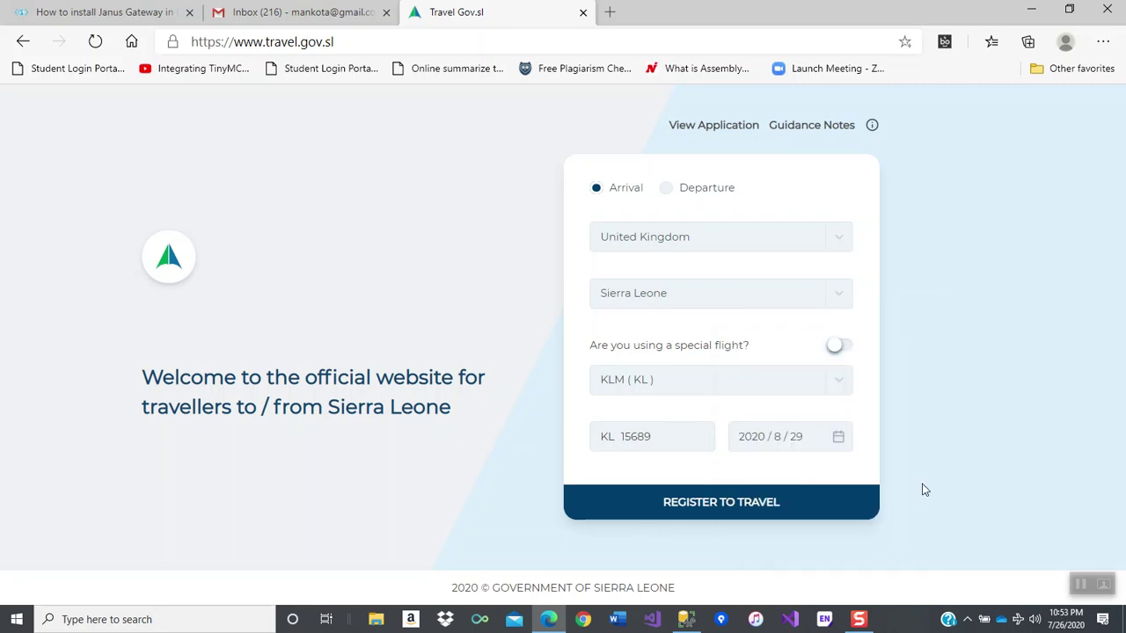
left_click(714, 503)
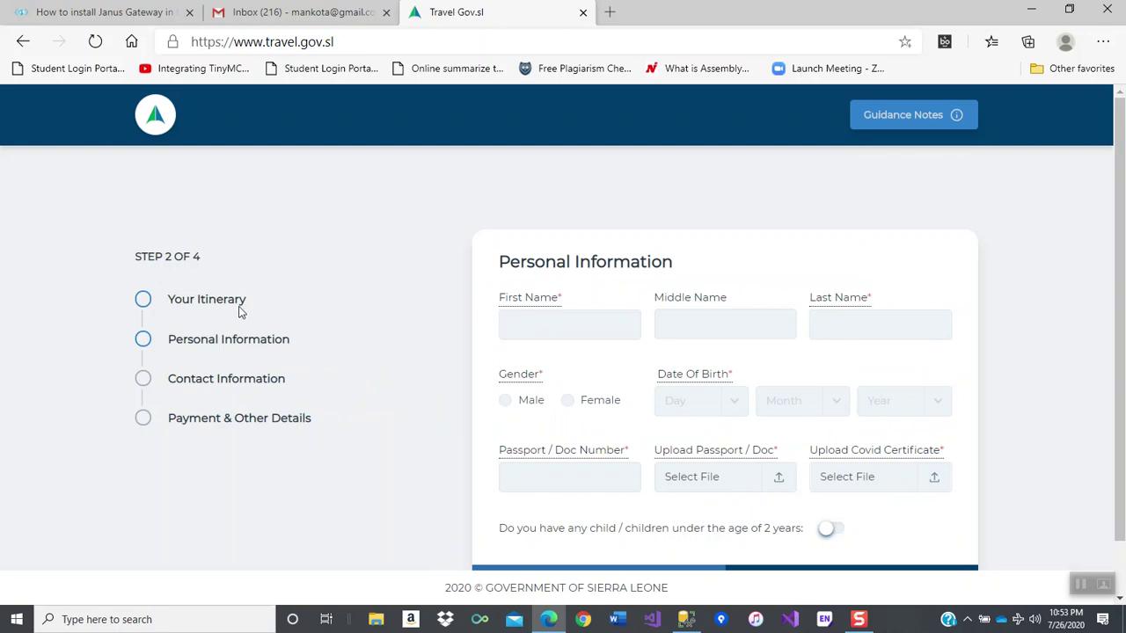
- Try the saved-address suggestions on First Name, then dismiss them without choosing
left_click(563, 323)
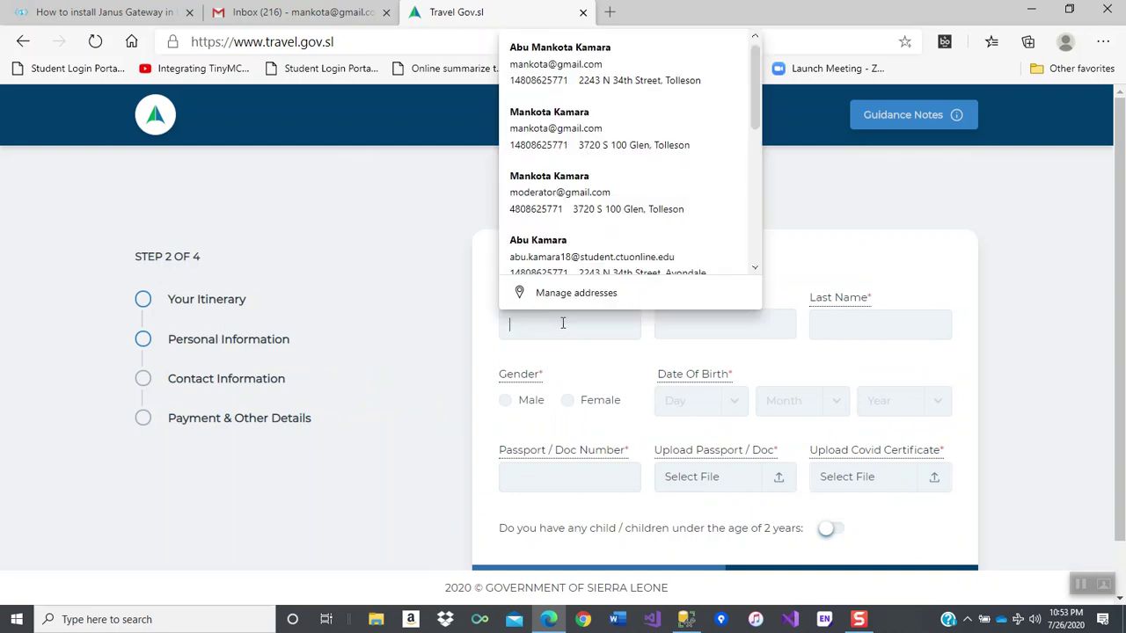
scroll(616, 176, "down", 1)
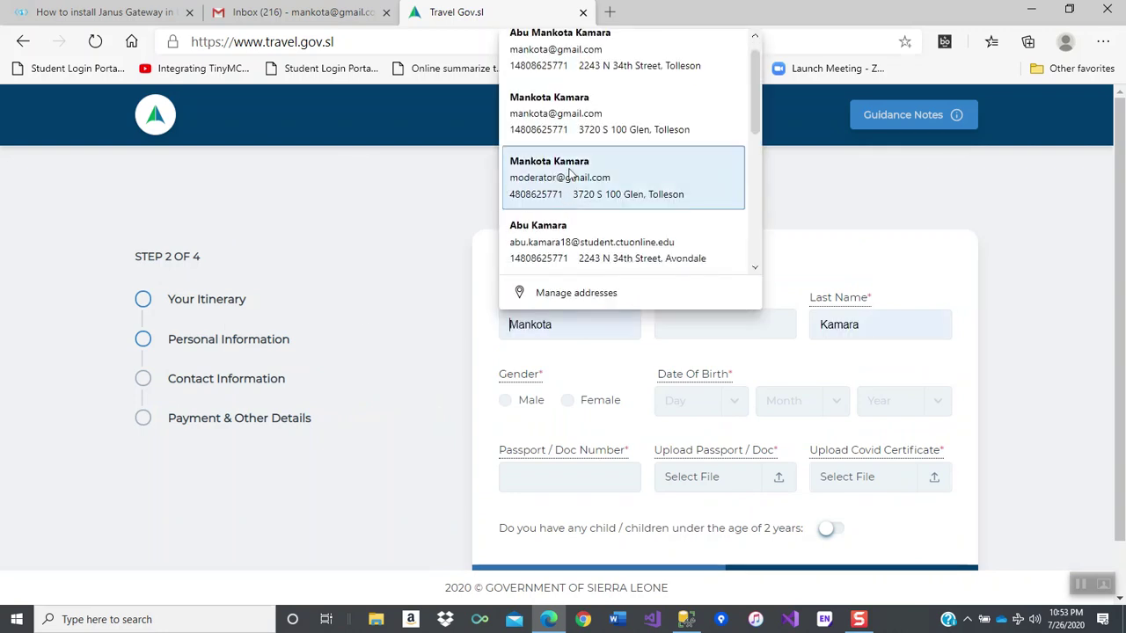
left_click(580, 106)
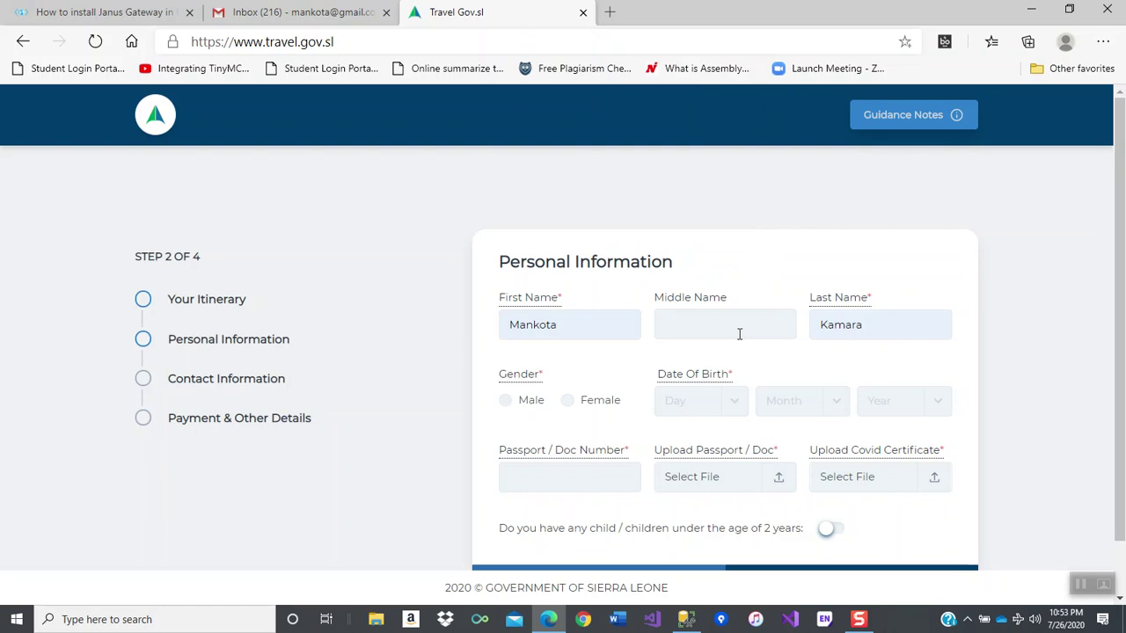
left_click(566, 322)
scroll(574, 132, "down", 1)
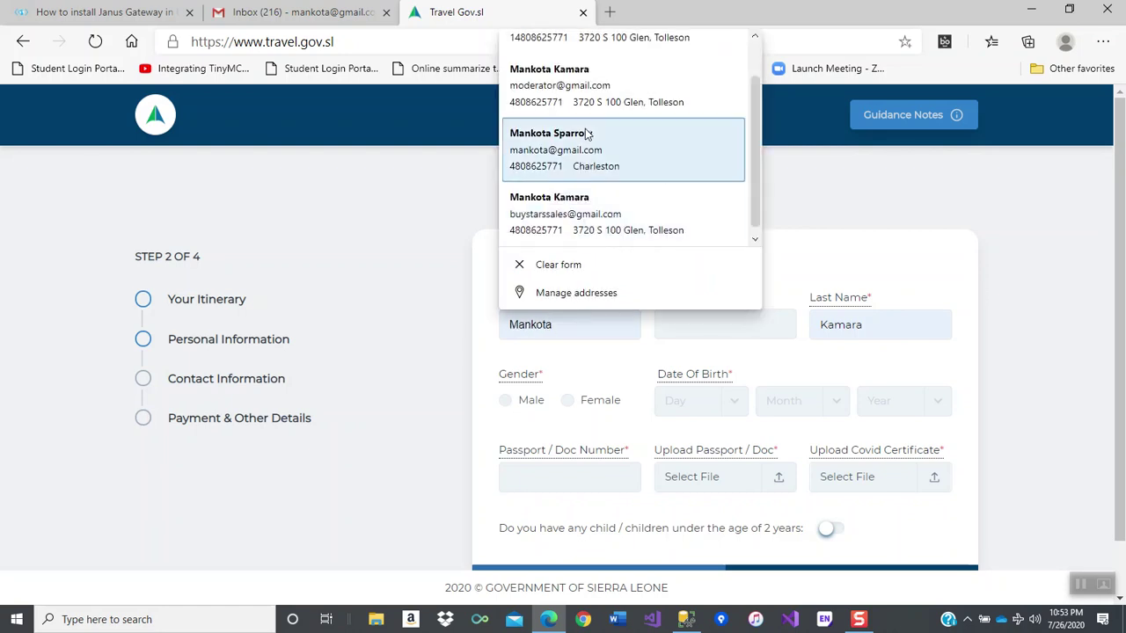
left_click(581, 95)
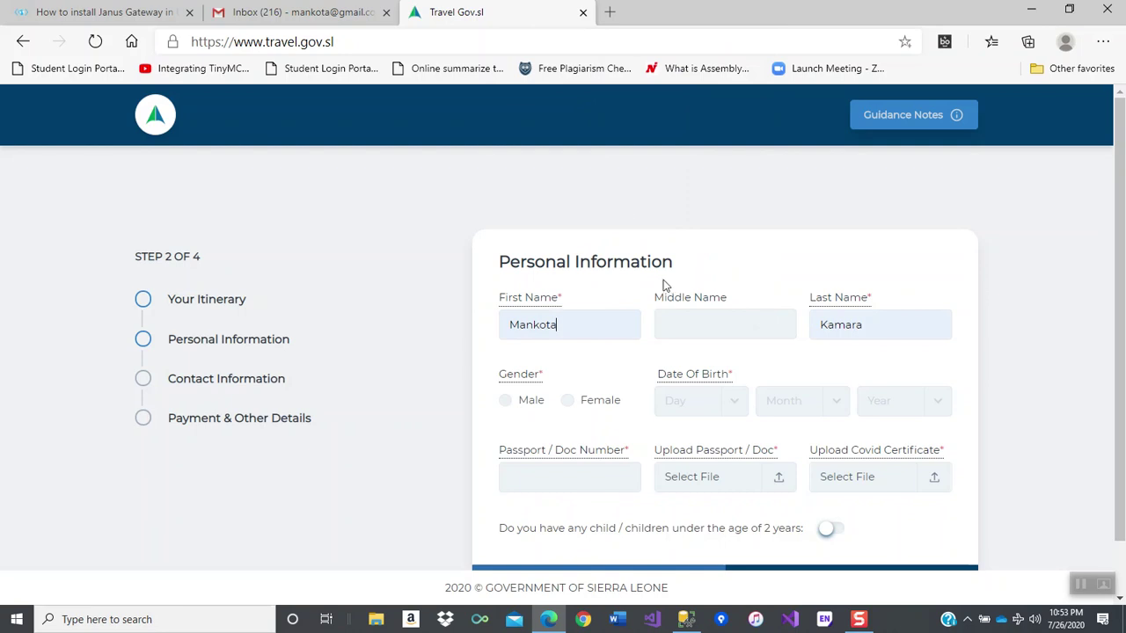
- Clear First Name and autofill the first, middle and last names from a saved entry
left_click(585, 325)
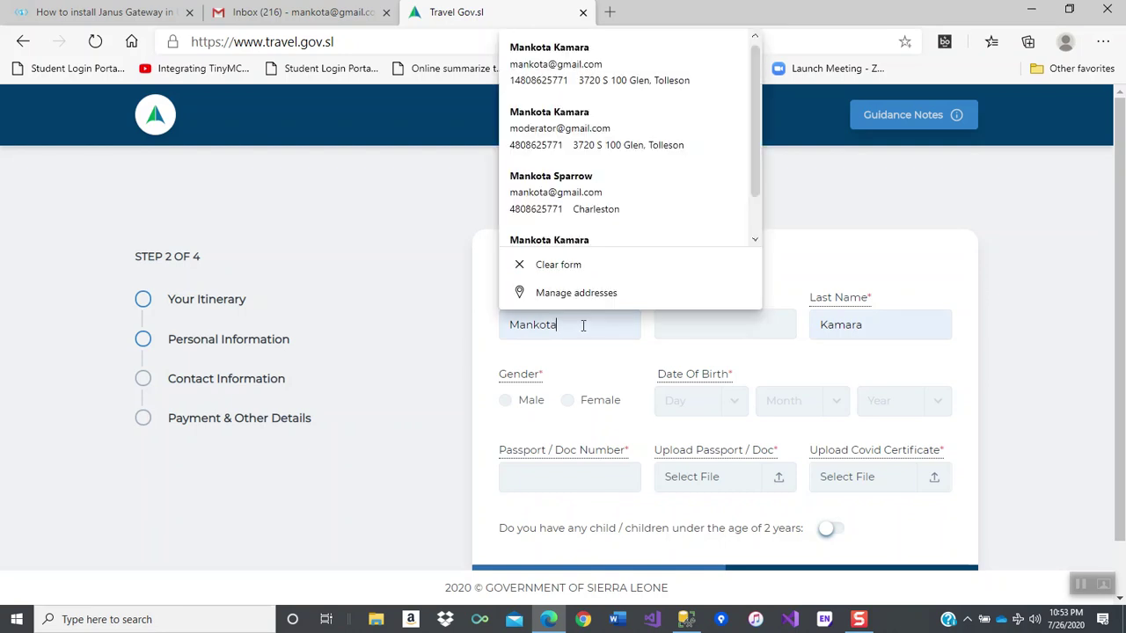
scroll(583, 131, "down", 1)
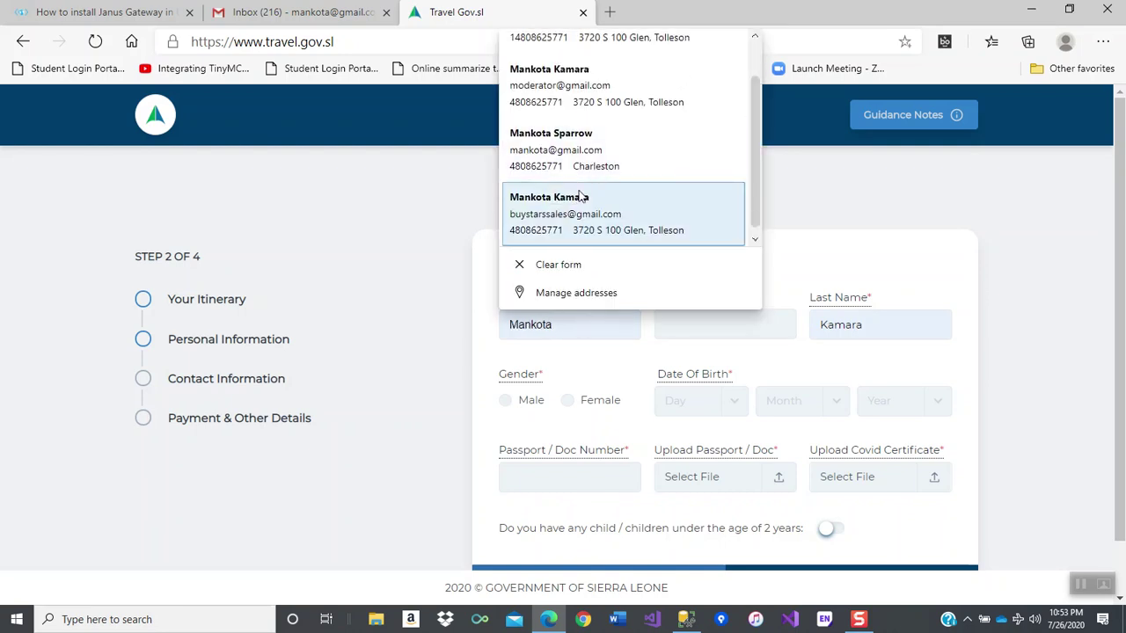
key("ctrl+a")
key("BackSpace")
key("Escape")
type("A")
left_click(568, 66)
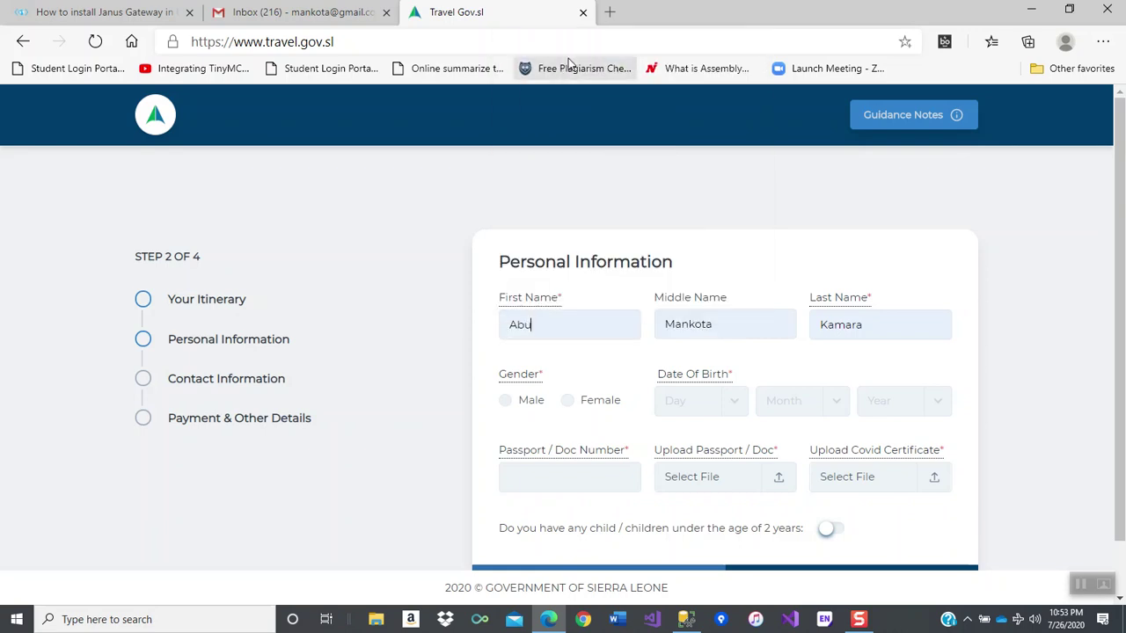
left_click(504, 401)
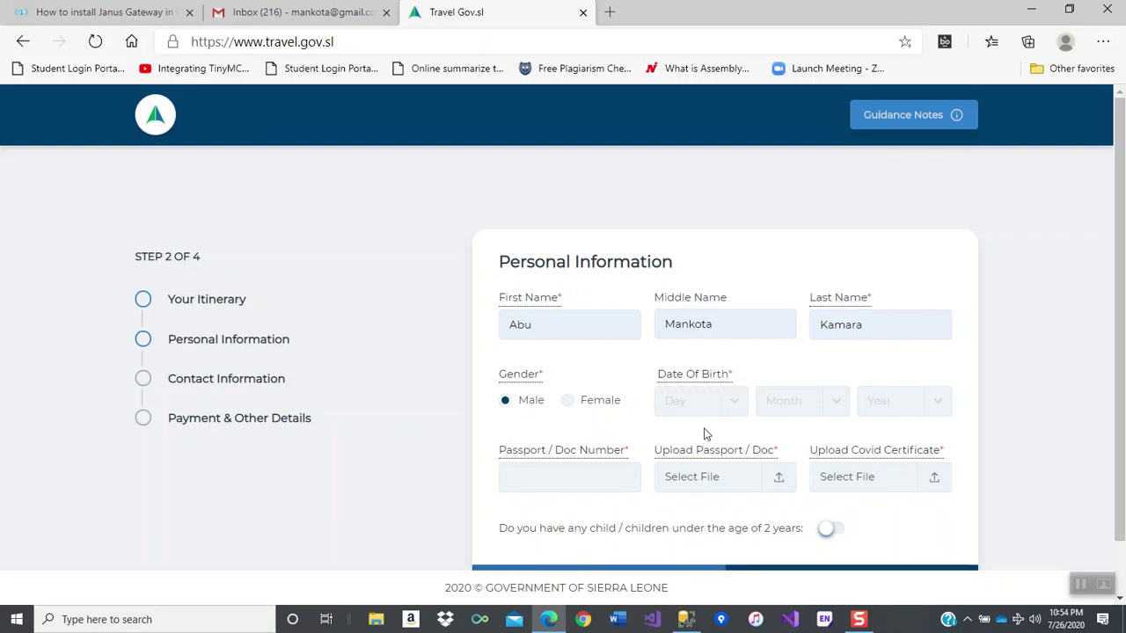
left_click(735, 410)
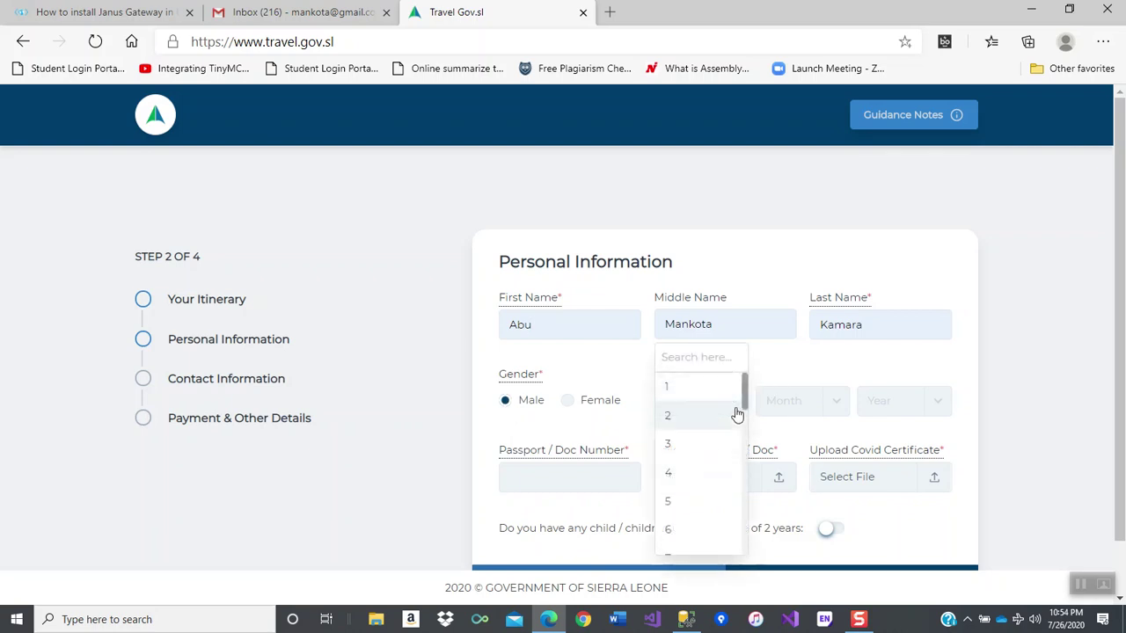
left_click(680, 509)
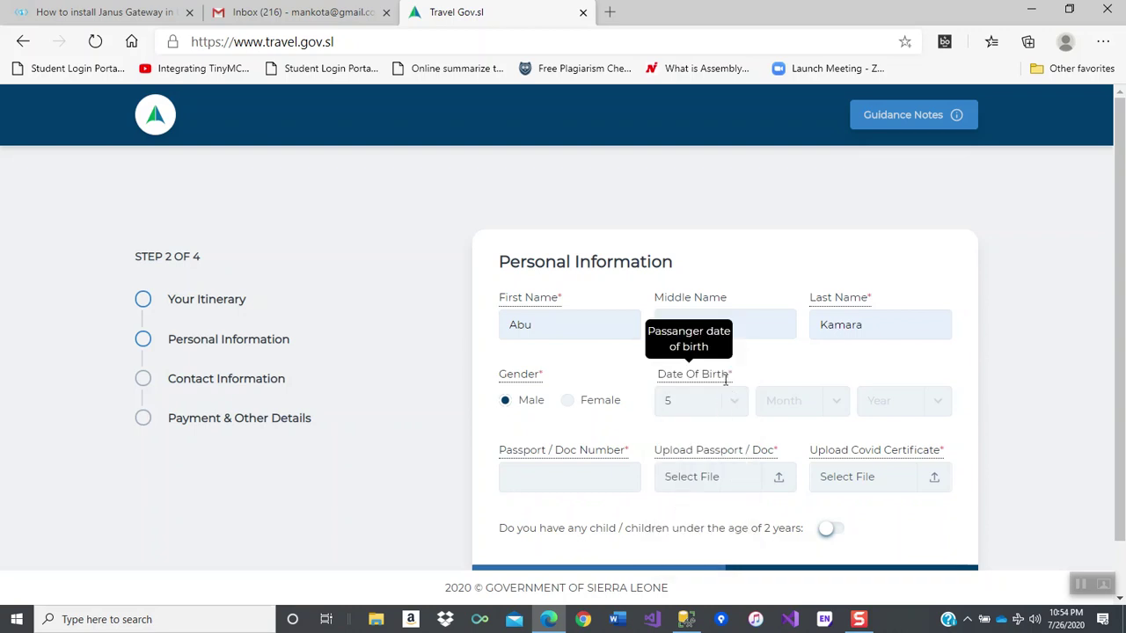
left_click(810, 402)
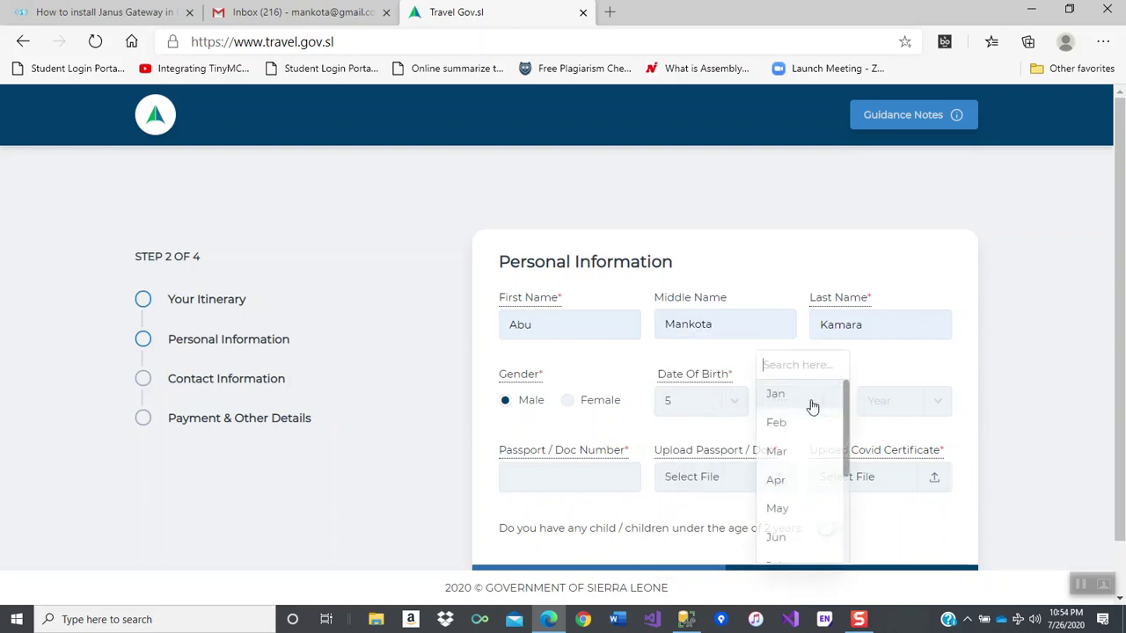
left_click(780, 458)
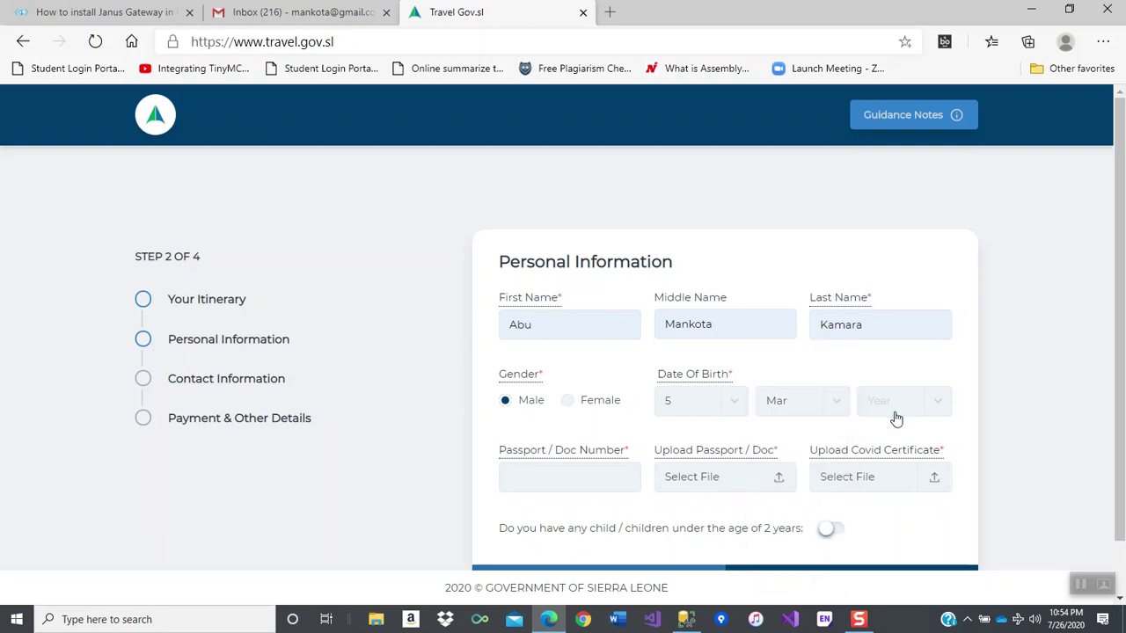
left_click(907, 413)
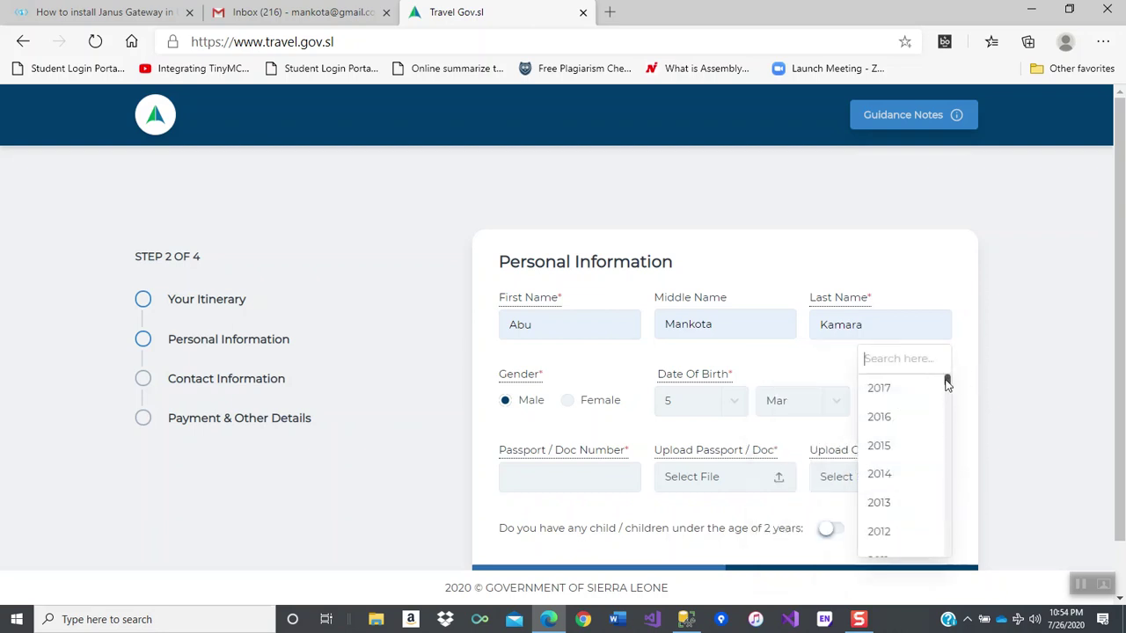
left_click_drag(946, 380, 934, 442)
left_click(883, 394)
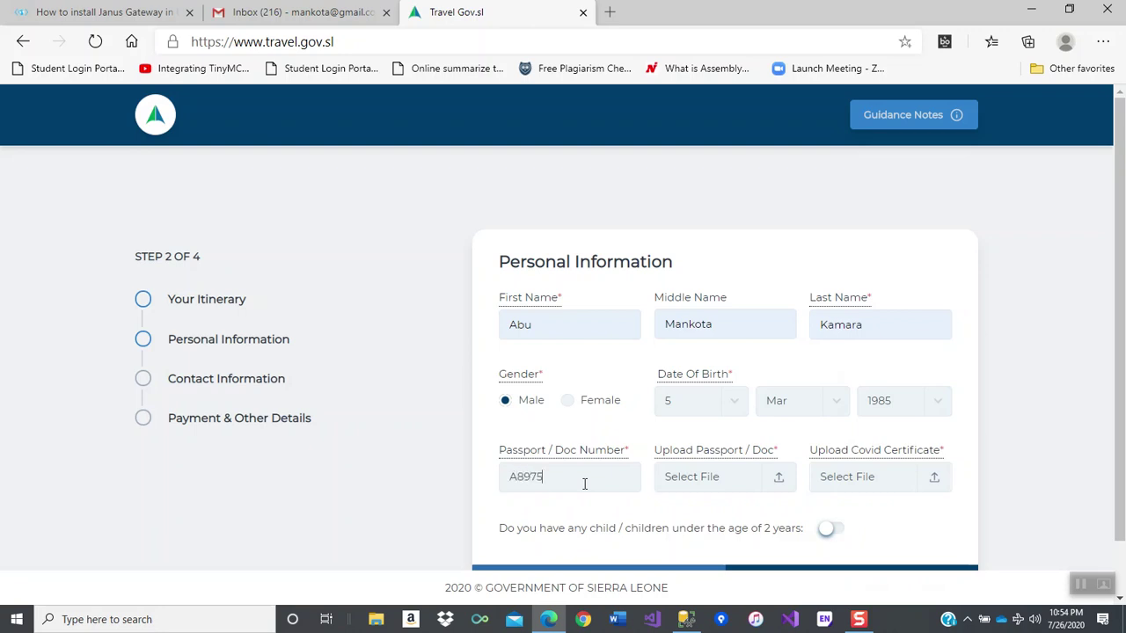
left_click(743, 479)
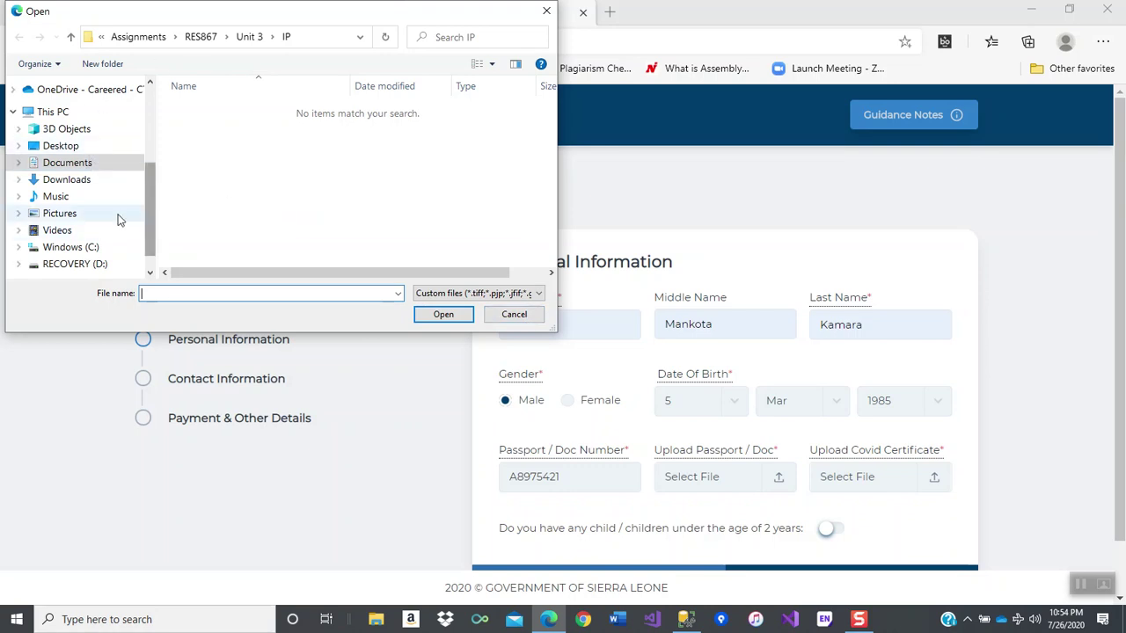
- Pick Back.jpg from Pictures > cars as the passport document
left_click(73, 214)
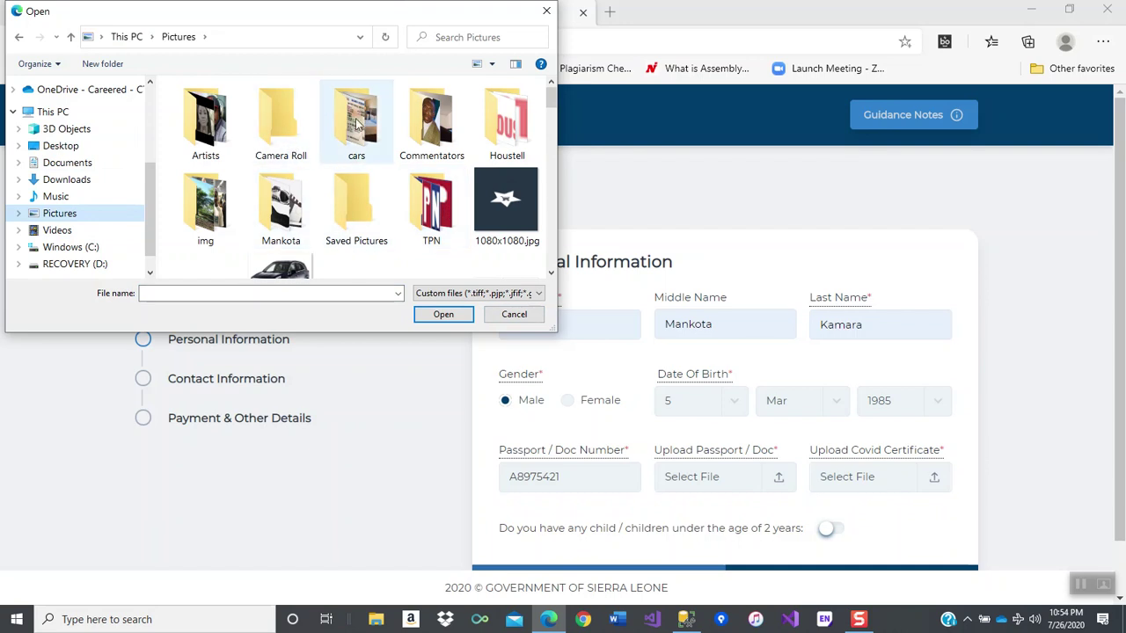
double_click(358, 124)
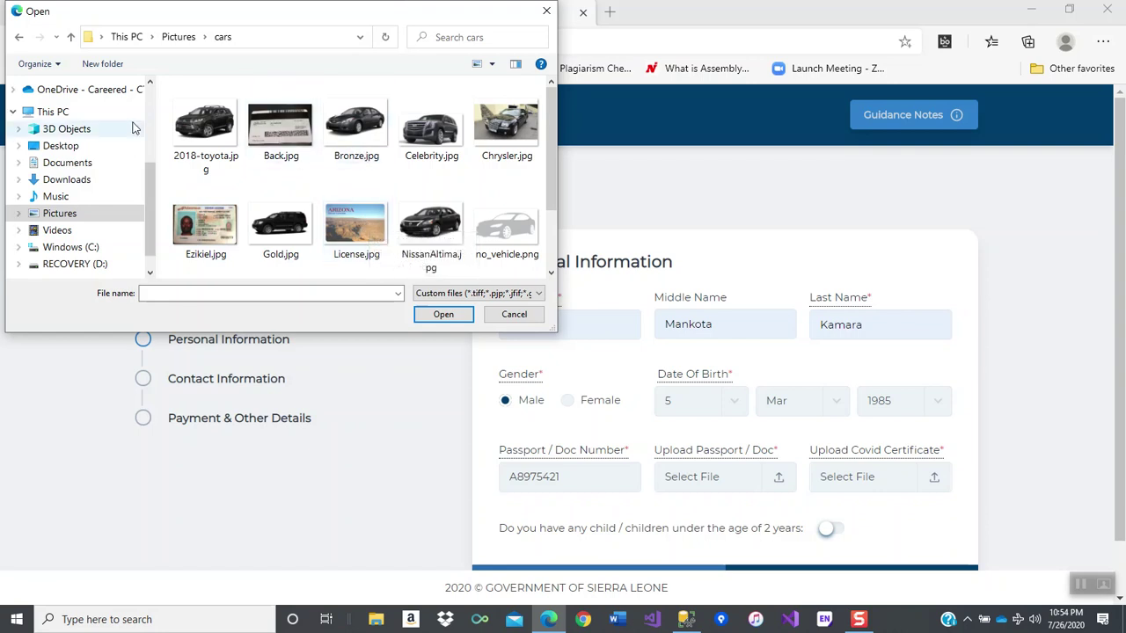
double_click(282, 131)
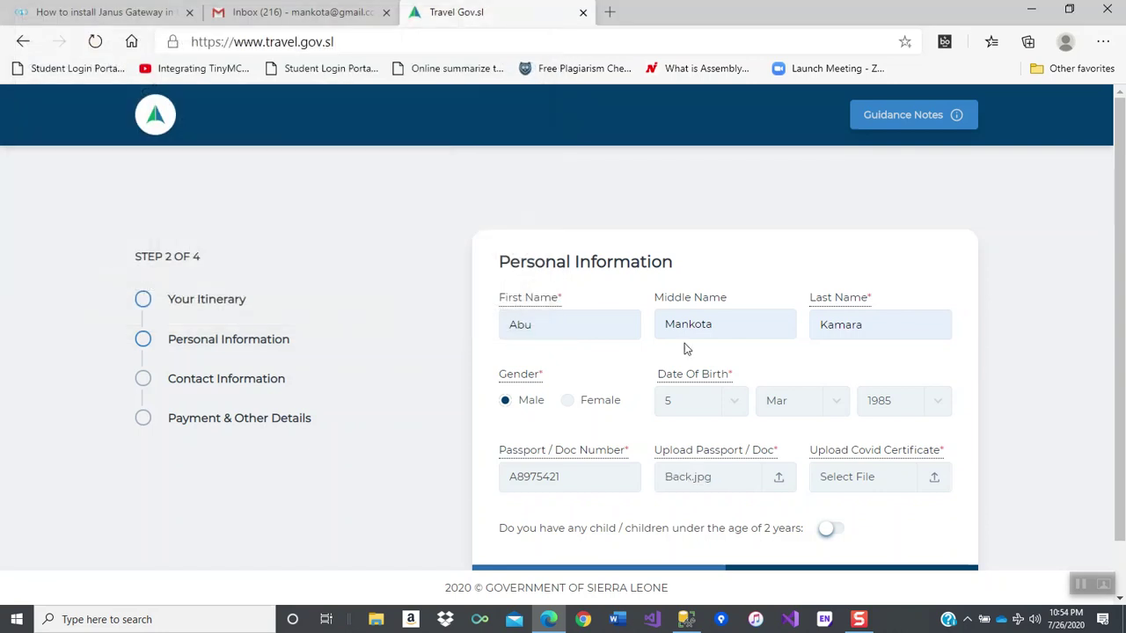
- Upload Contract Agreement (1).pdf from Downloads under Upload Covid Certificate
left_click(877, 486)
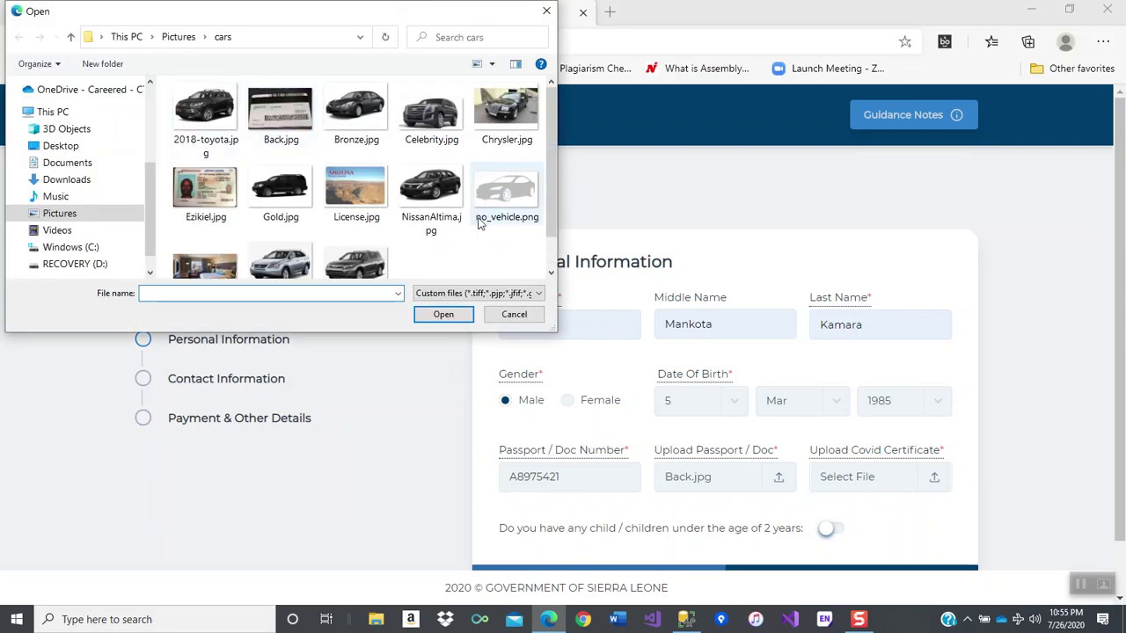
left_click_drag(551, 206, 554, 271)
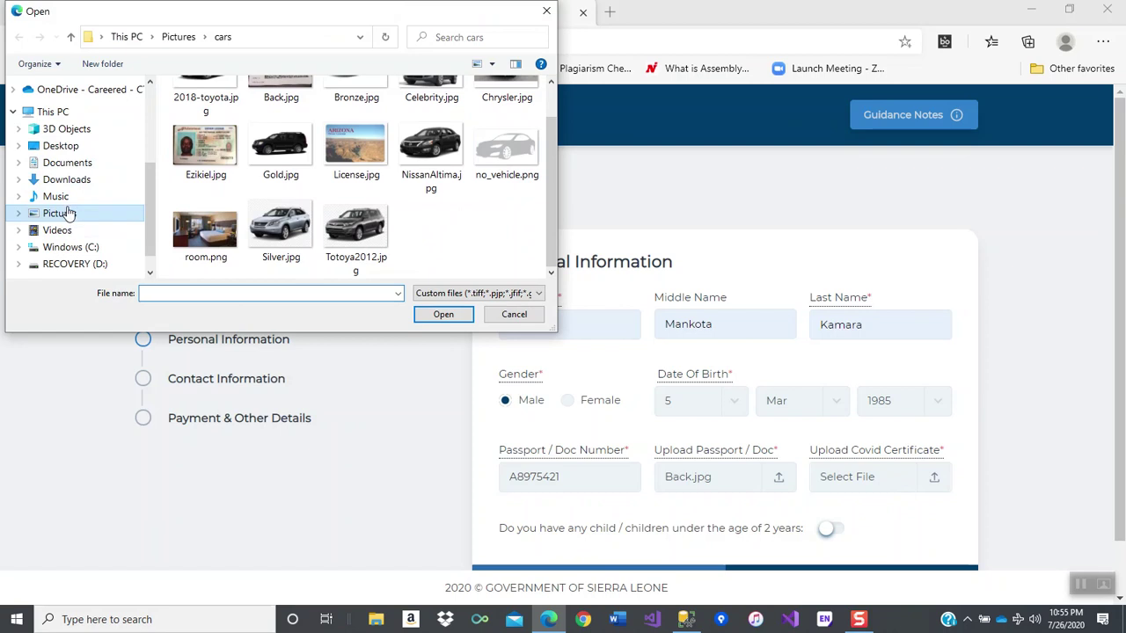
left_click(67, 163)
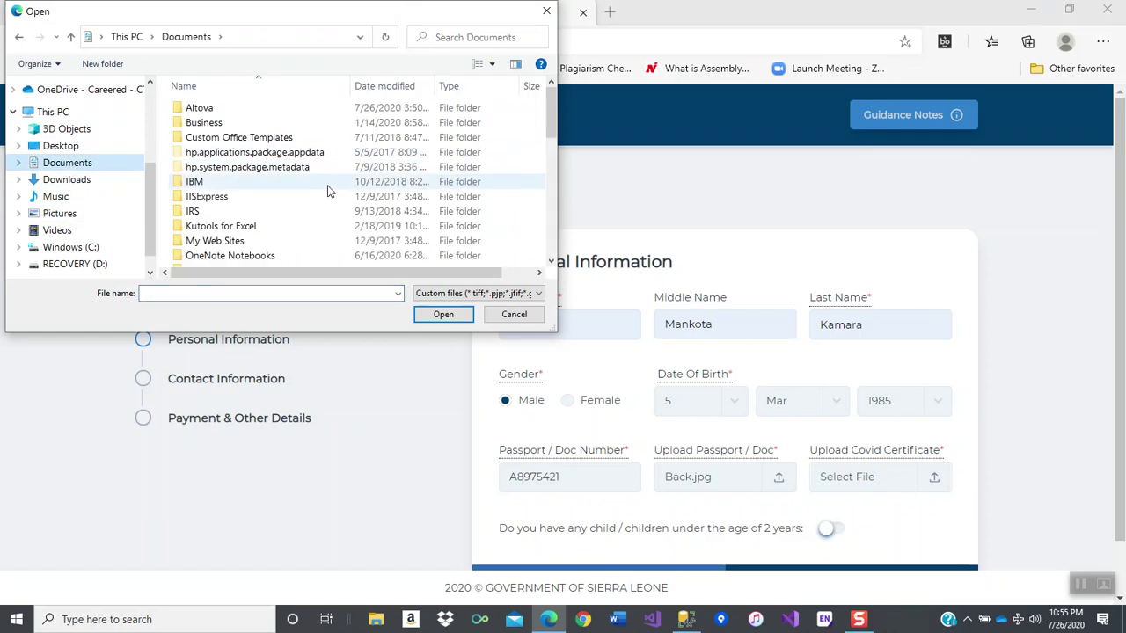
left_click(62, 179)
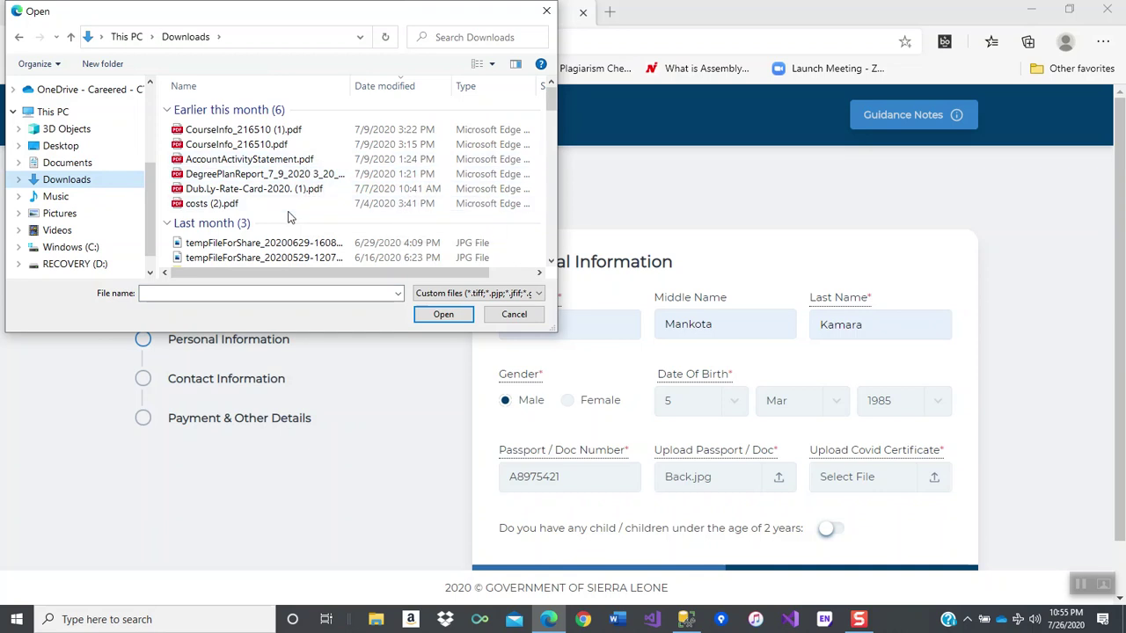
left_click_drag(551, 102, 550, 118)
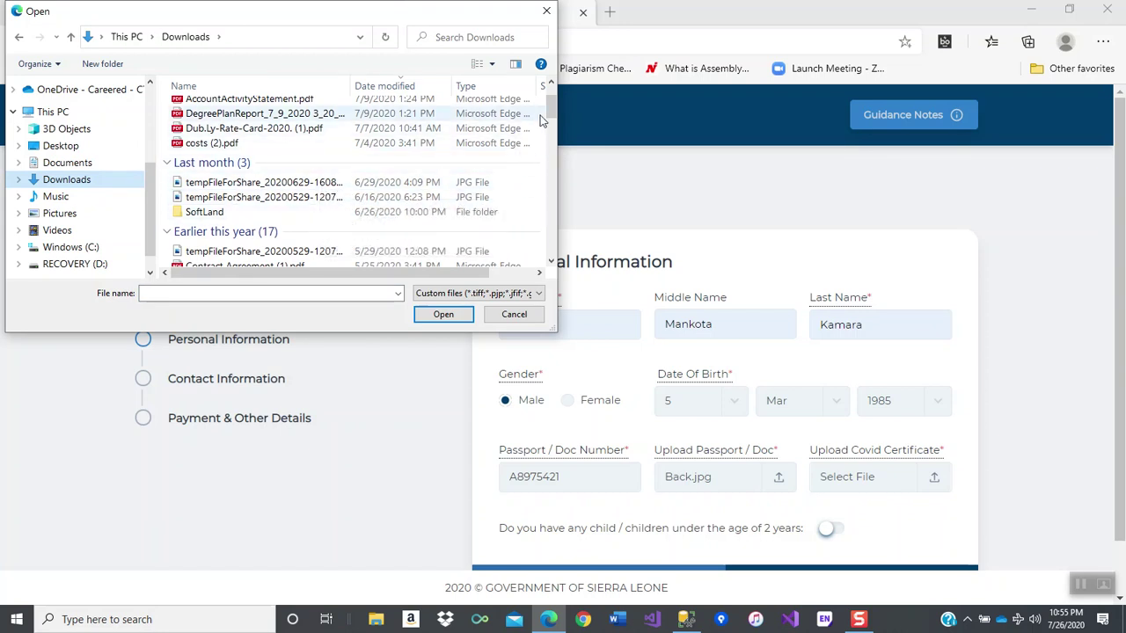
left_click_drag(550, 114, 549, 123)
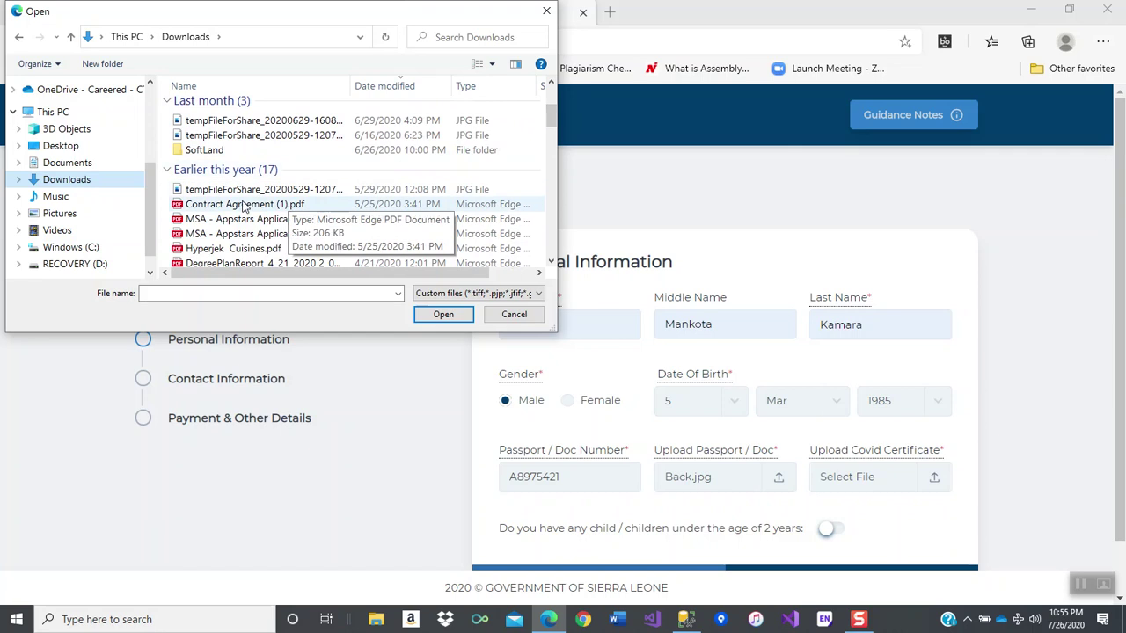
left_click(243, 205)
left_click(433, 314)
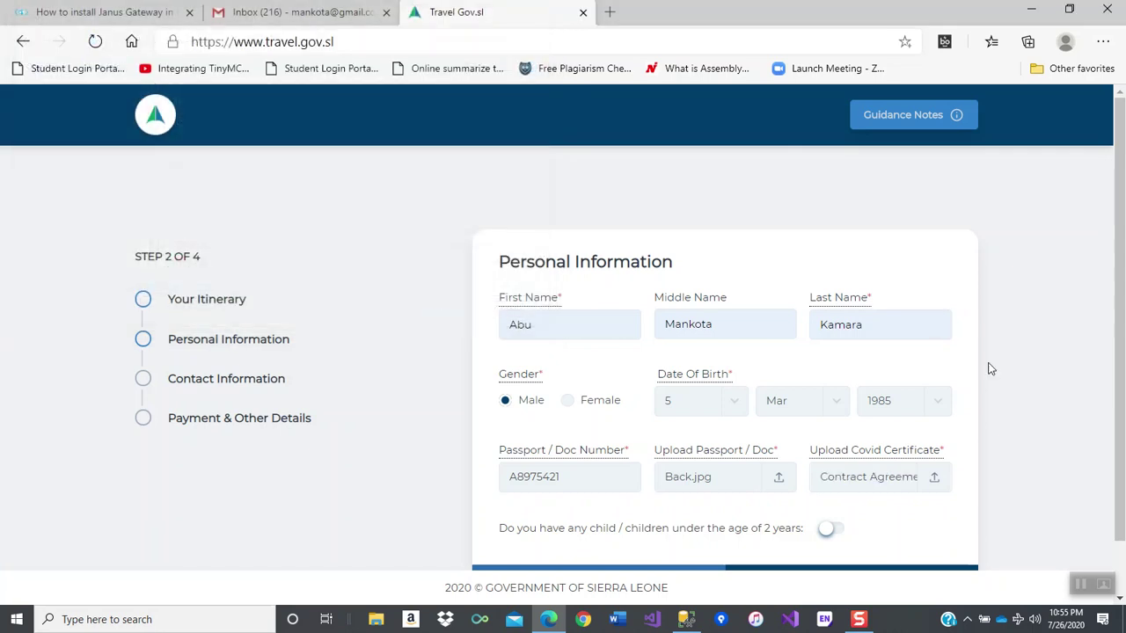
scroll(1121, 230, "down", 2)
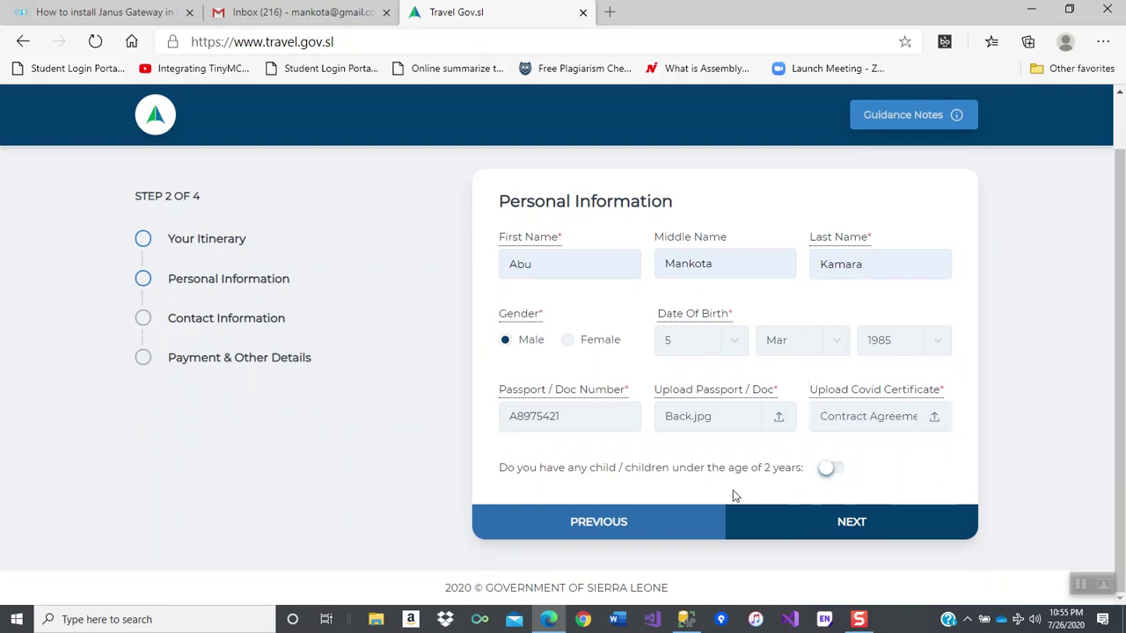
- On Contact Information, choose United Kingdom as country and enter the +44 phone number
left_click(855, 525)
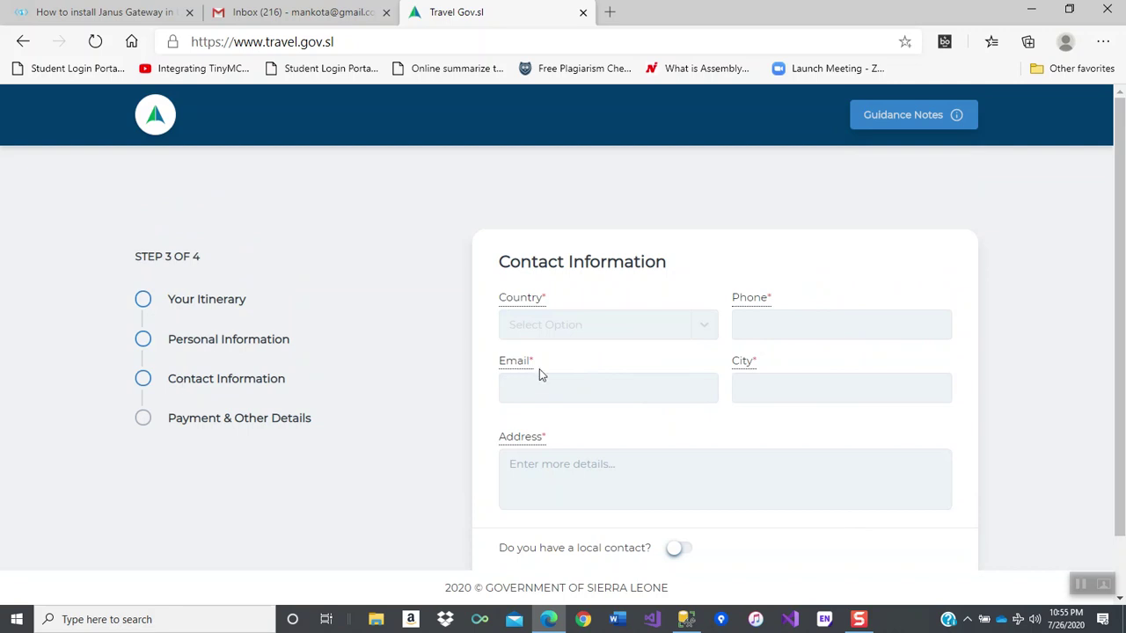
left_click(575, 333)
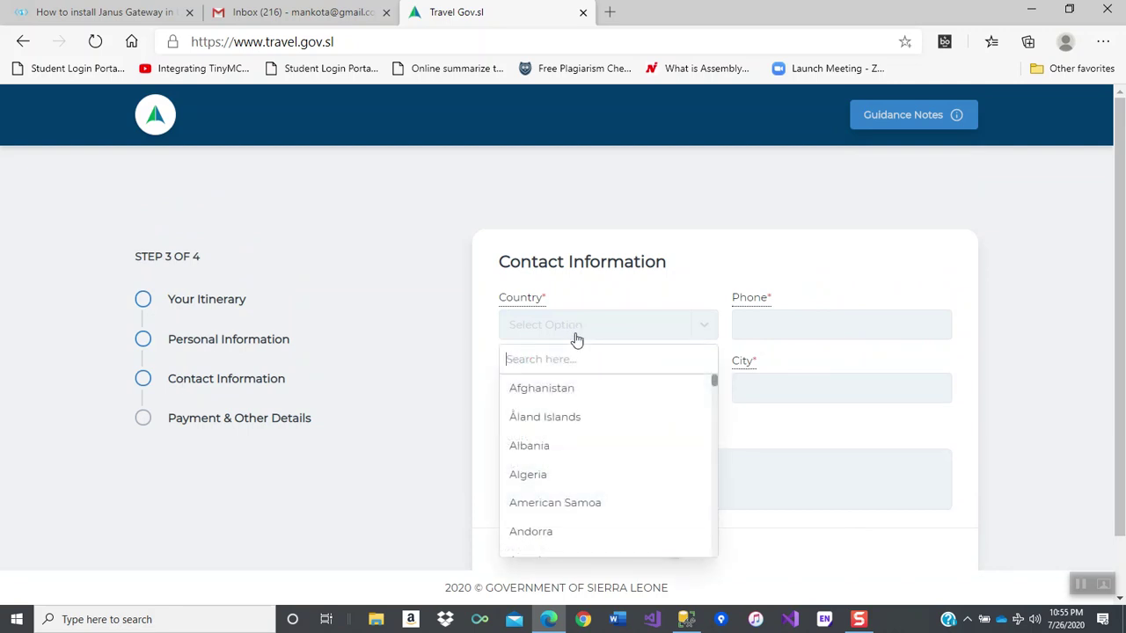
type("Unite")
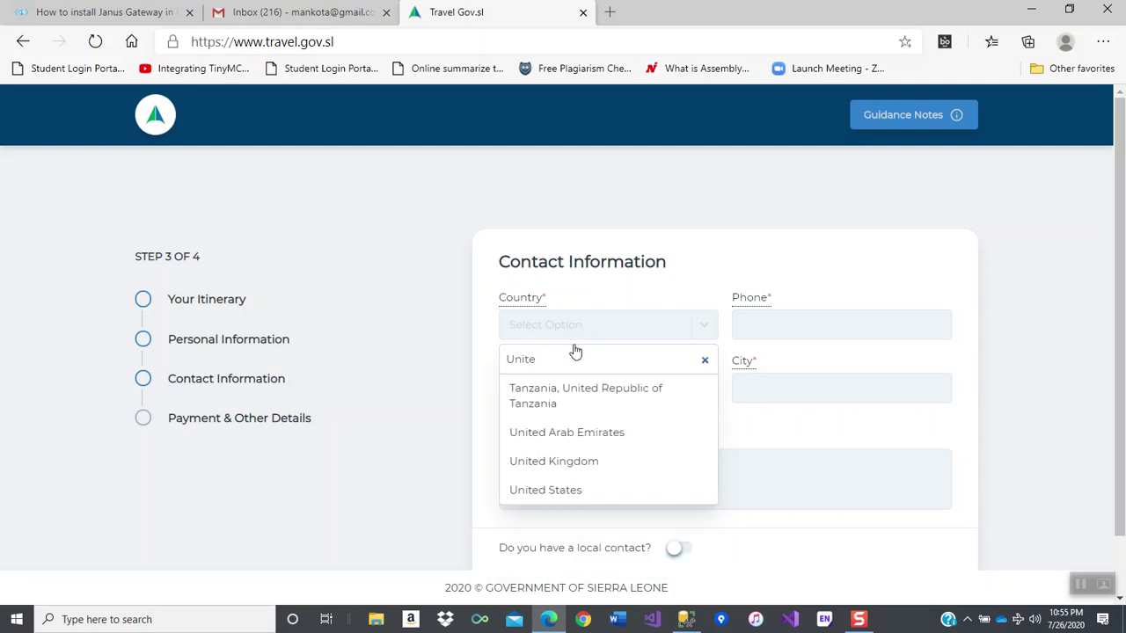
left_click(550, 461)
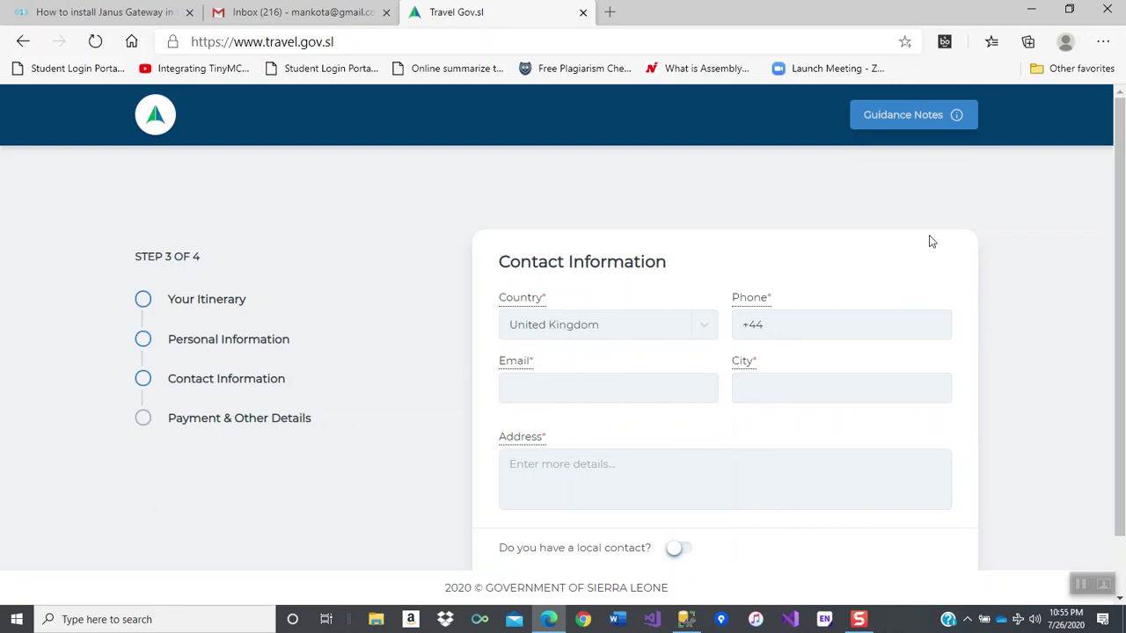
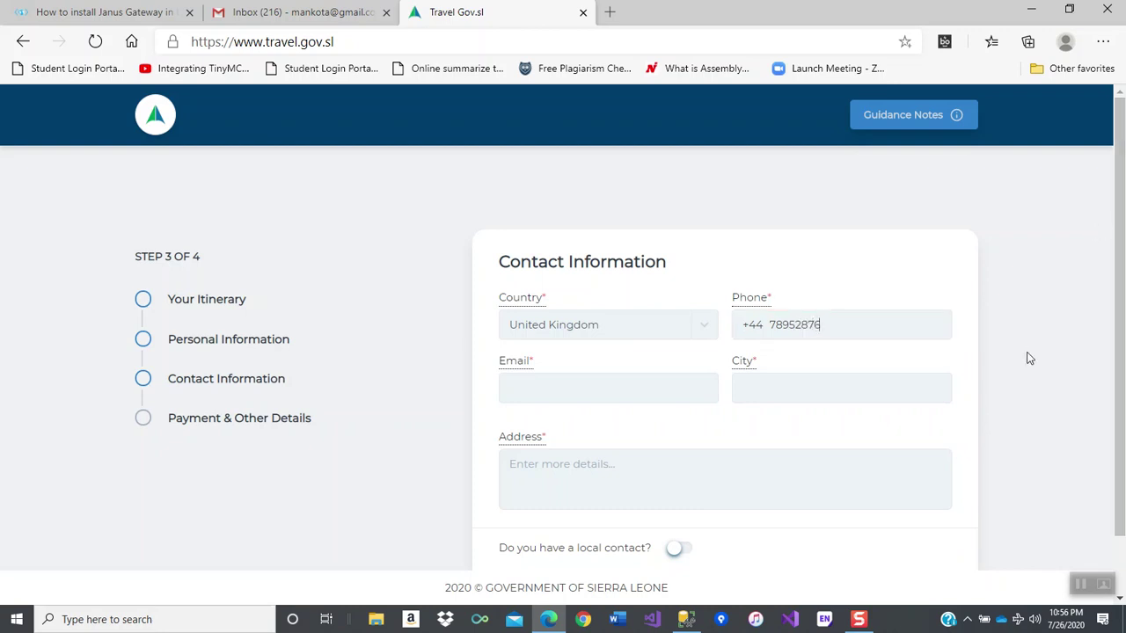
- Enter the contact e-mail address and fill the city Avondale from a saved address
left_click(551, 393)
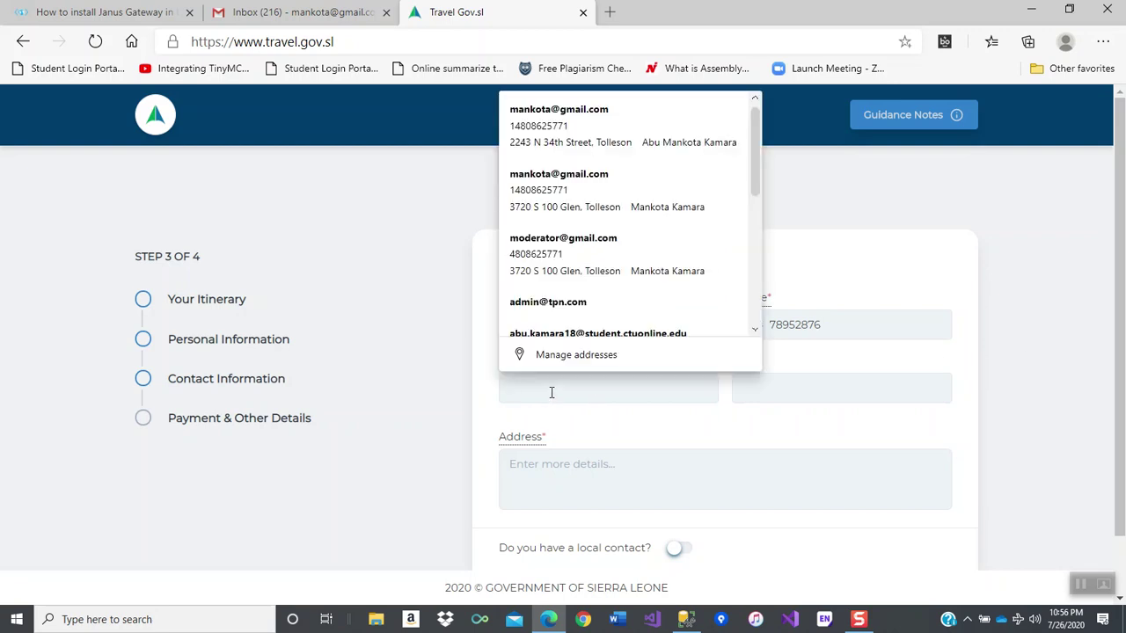
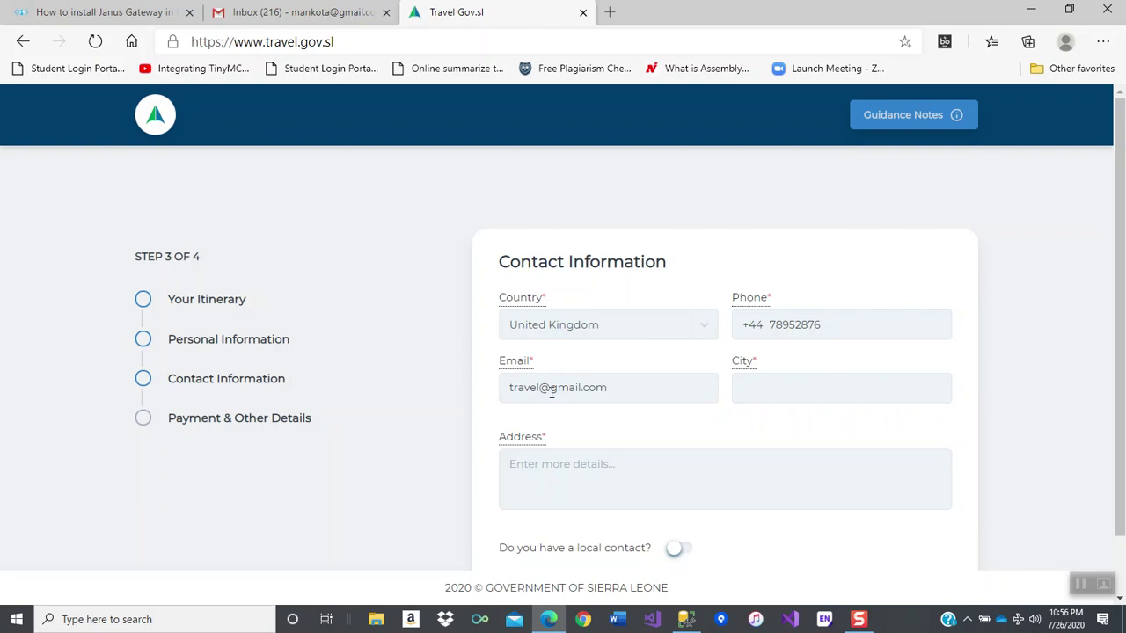
left_click(770, 393)
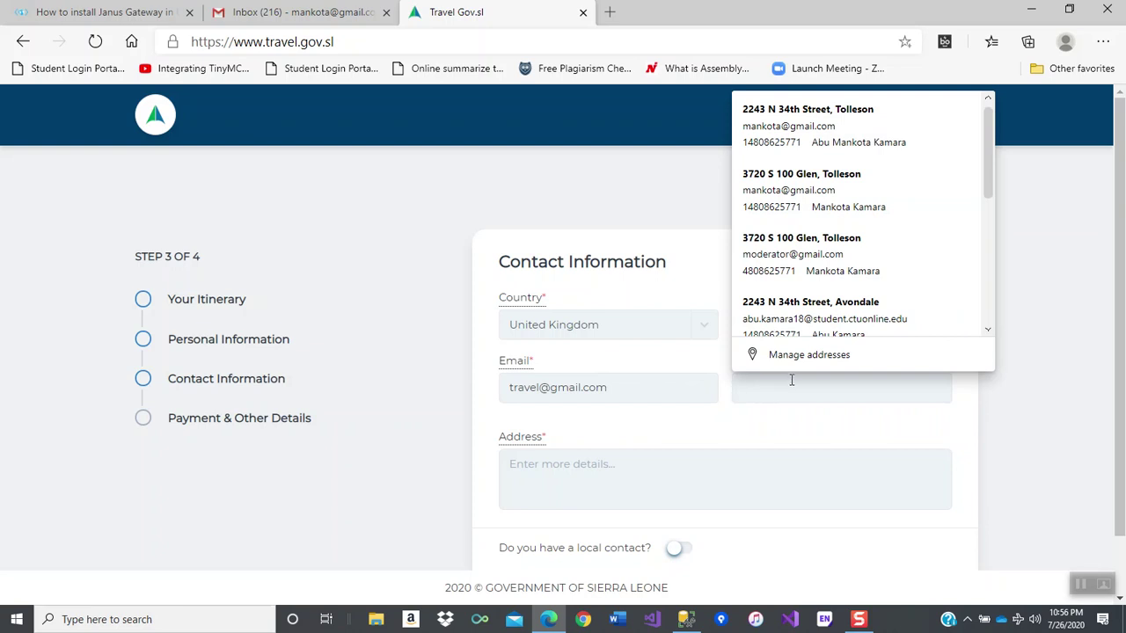
left_click(824, 324)
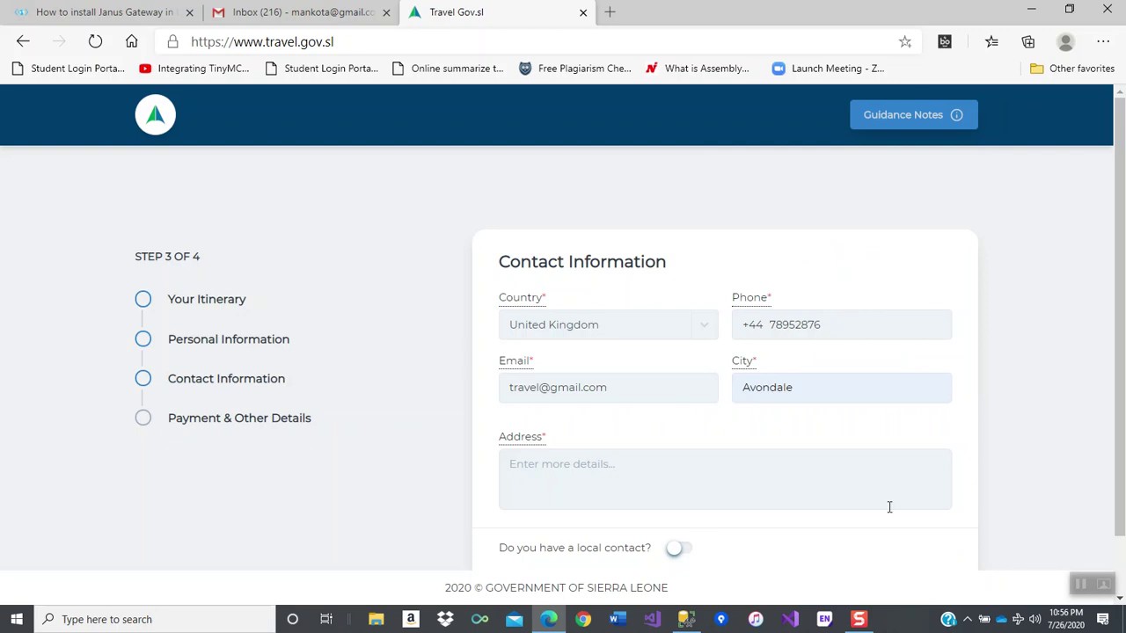
scroll(847, 445, "down", 1)
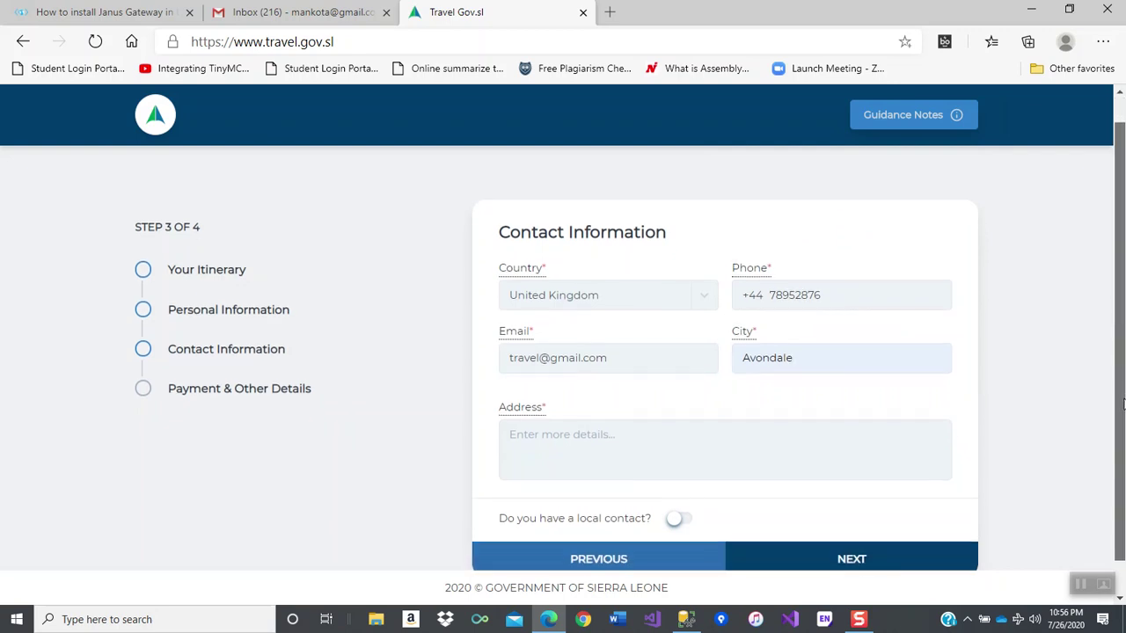
- Type the traveller's street address into the Address box
left_click(630, 432)
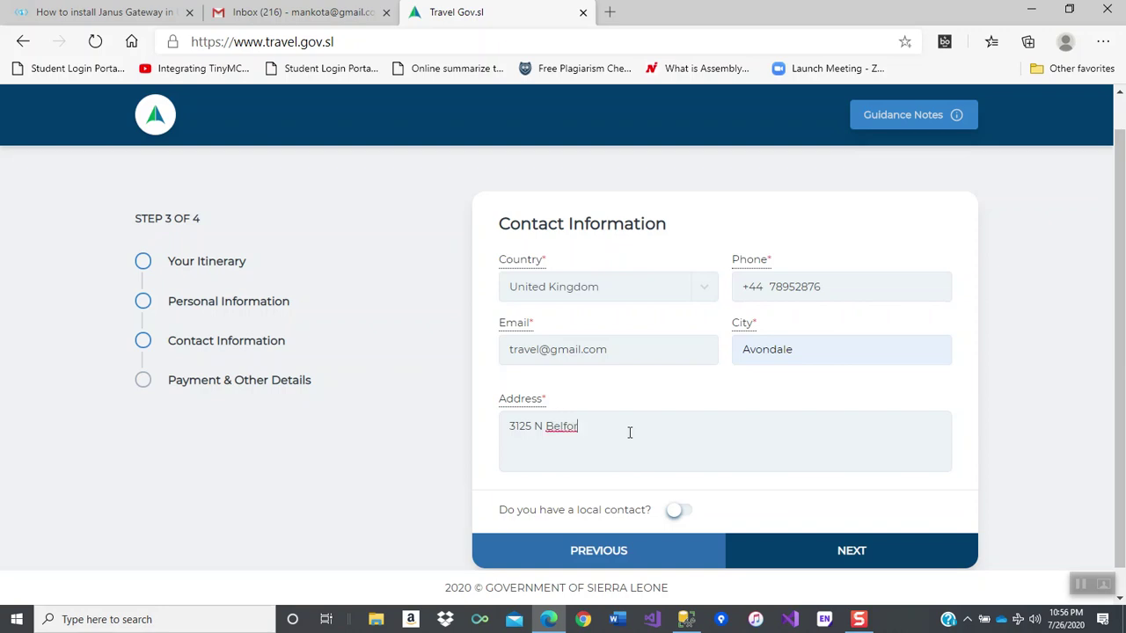
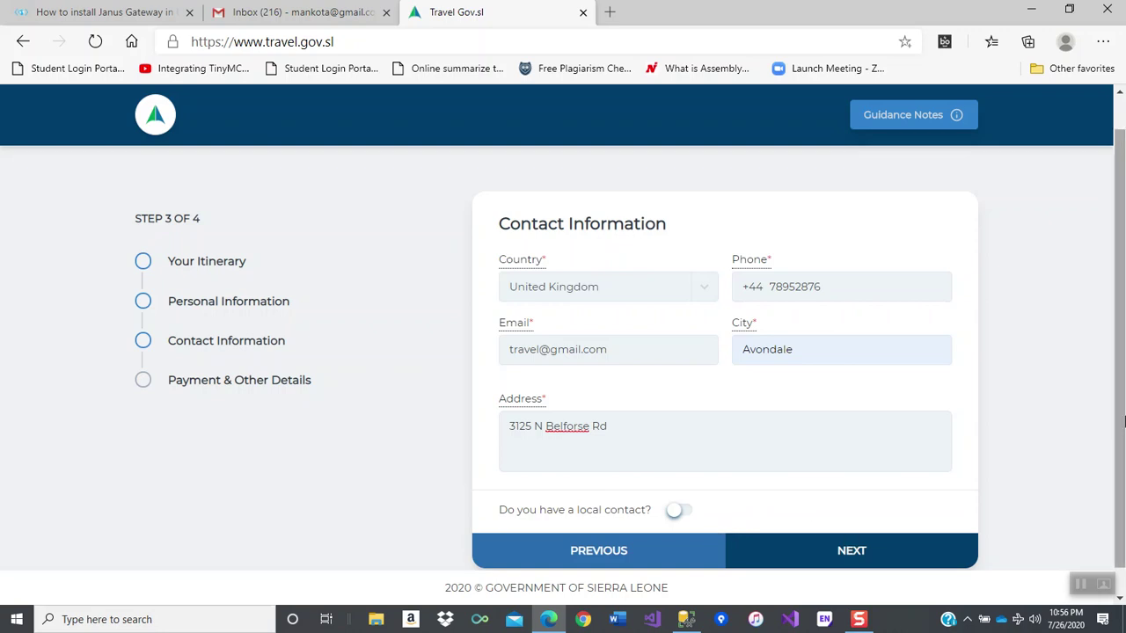
left_click(818, 549)
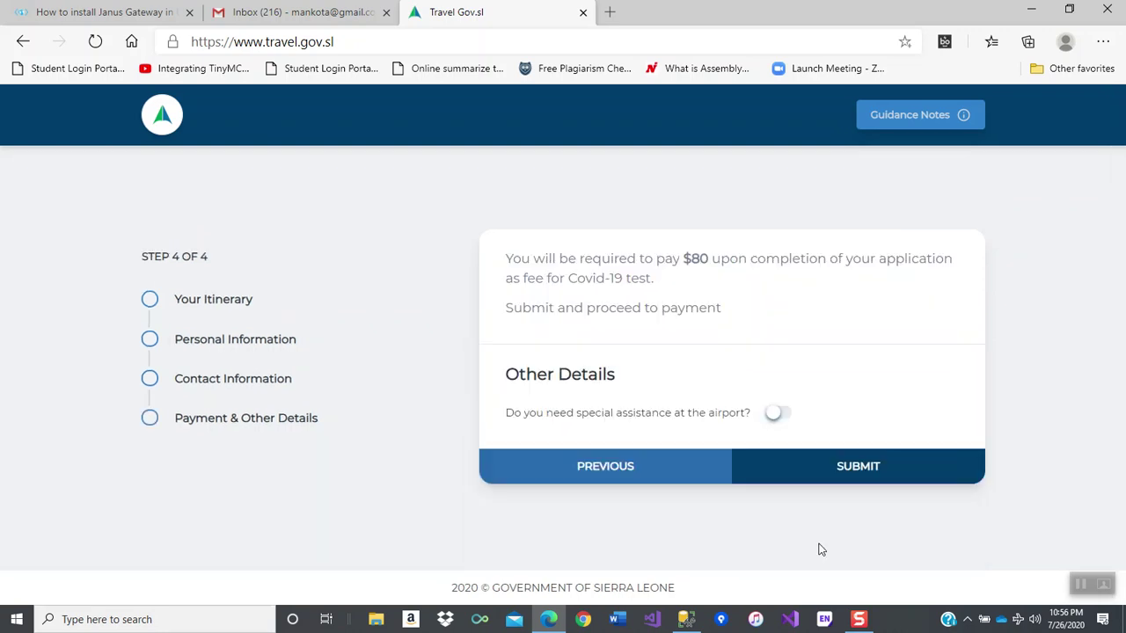